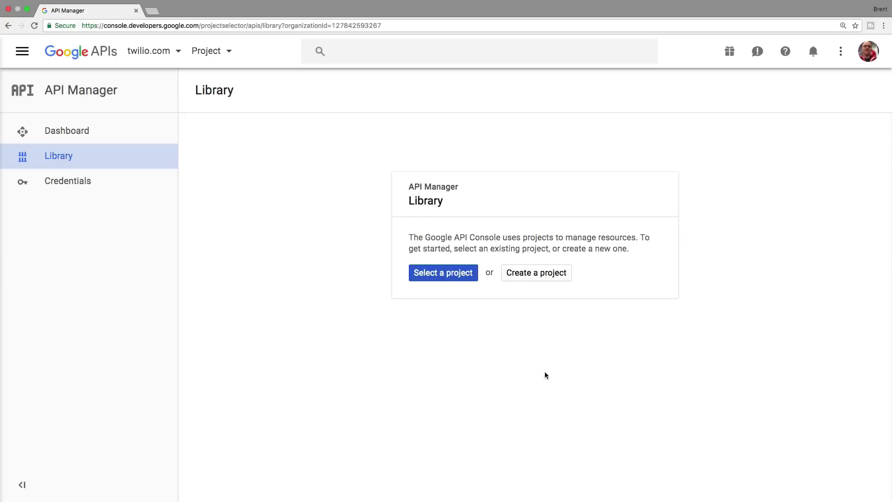
# Create a new Google API Console project named 'Legislators'
pyautogui.click(541, 277)
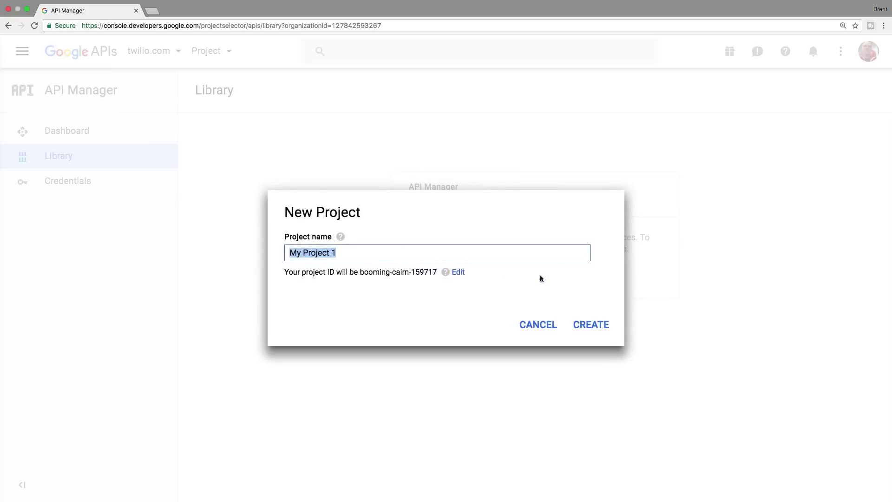
pyautogui.write('Legisla')
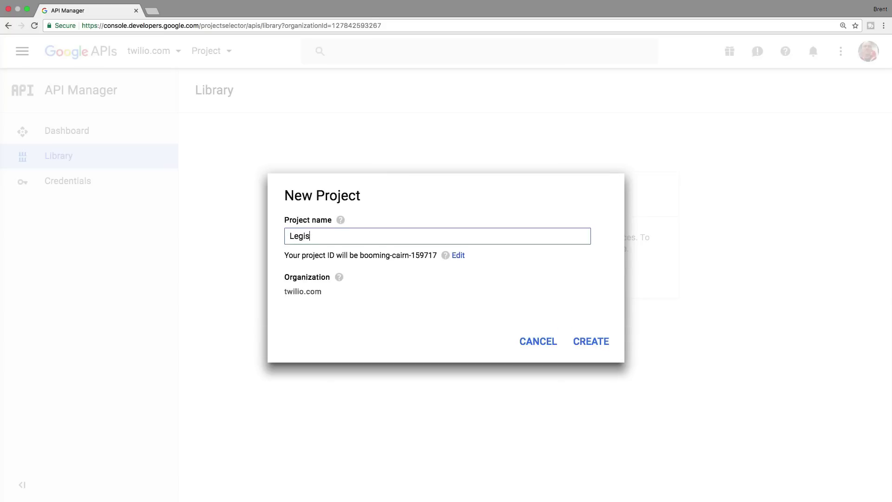
pyautogui.write('tors')
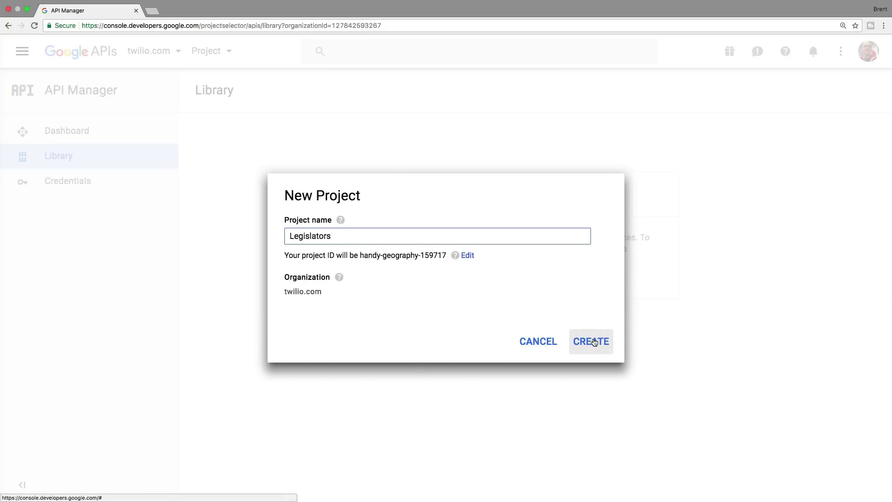
pyautogui.click(593, 341)
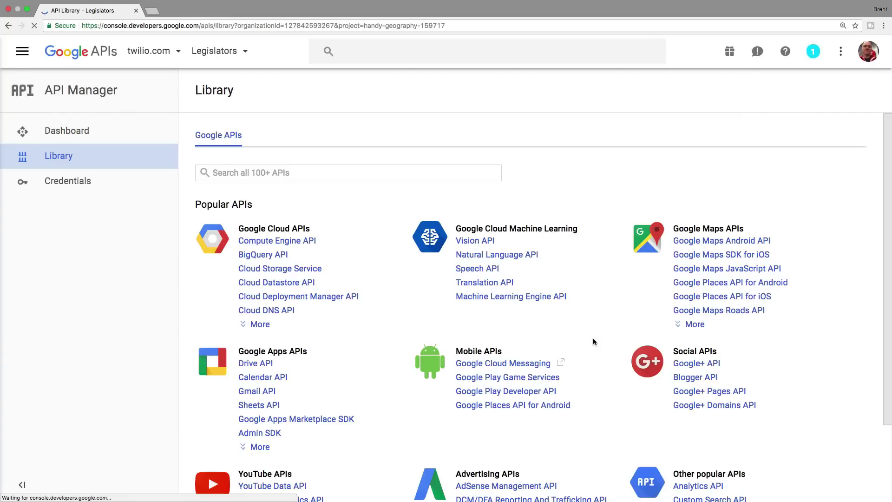
# Find the Google Drive API in the library and enable it
pyautogui.write('Google')
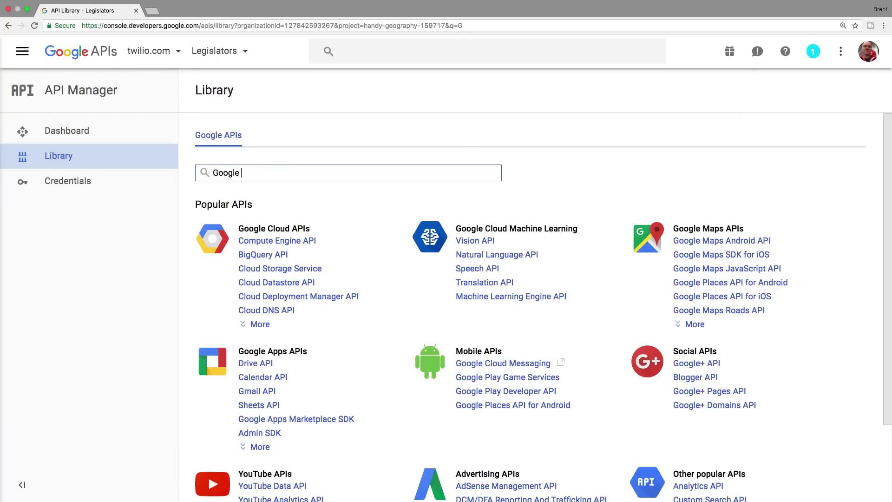
pyautogui.write(' Driv')
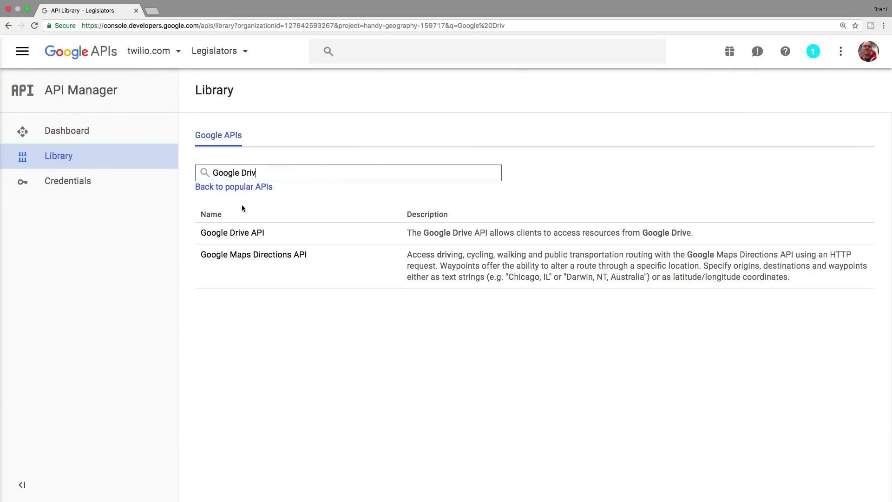
pyautogui.click(258, 232)
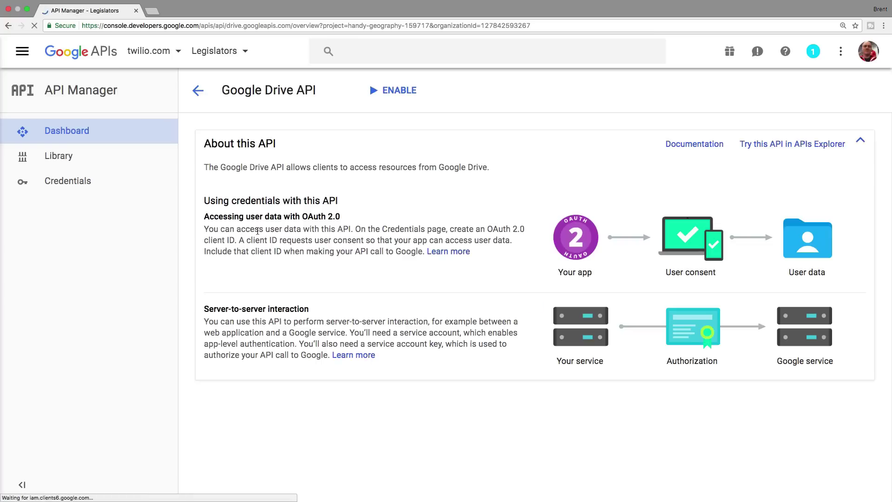
pyautogui.click(392, 95)
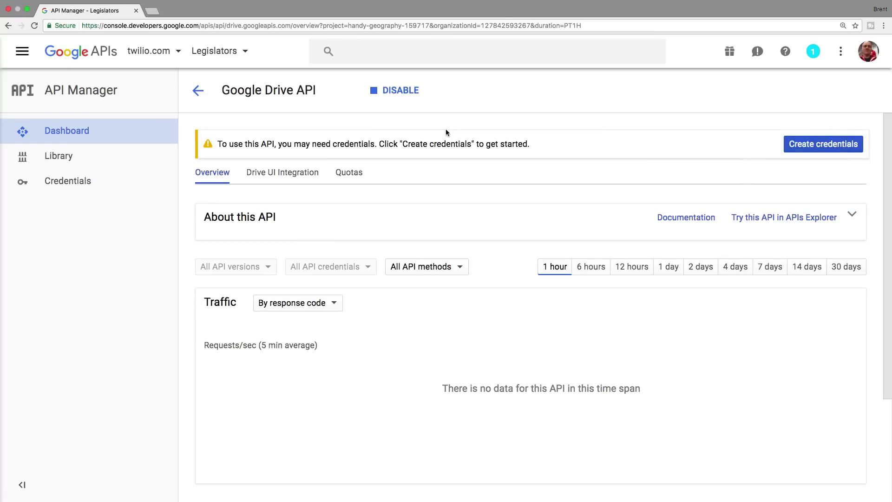
# Specify Drive API calls from a web server for application data, not using App Engine
pyautogui.click(799, 145)
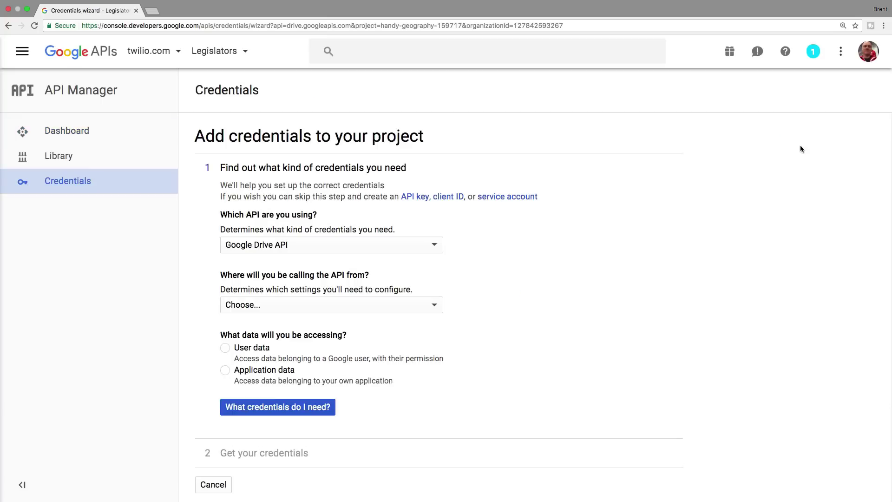
pyautogui.click(399, 306)
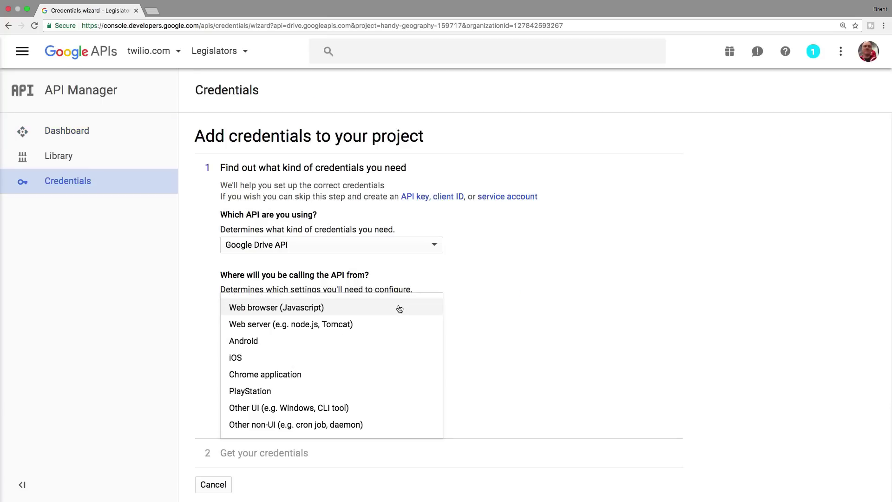
pyautogui.click(361, 325)
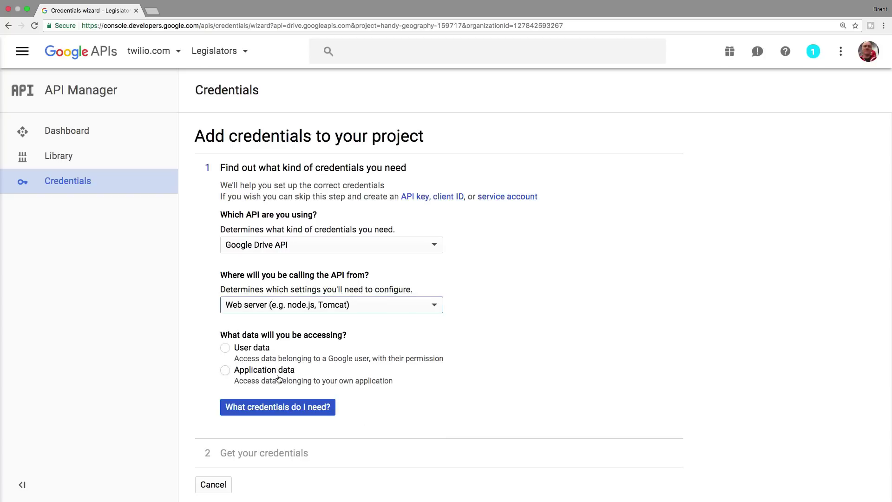
pyautogui.click(226, 370)
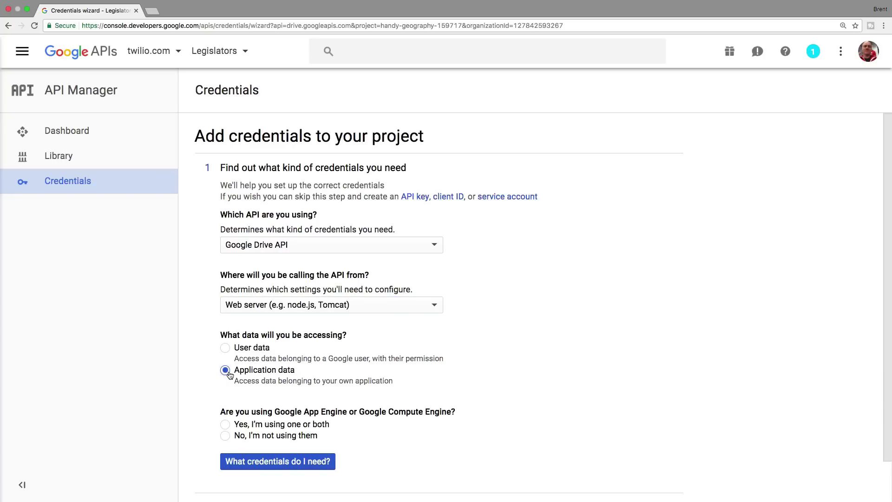
pyautogui.click(225, 436)
pyautogui.click(296, 463)
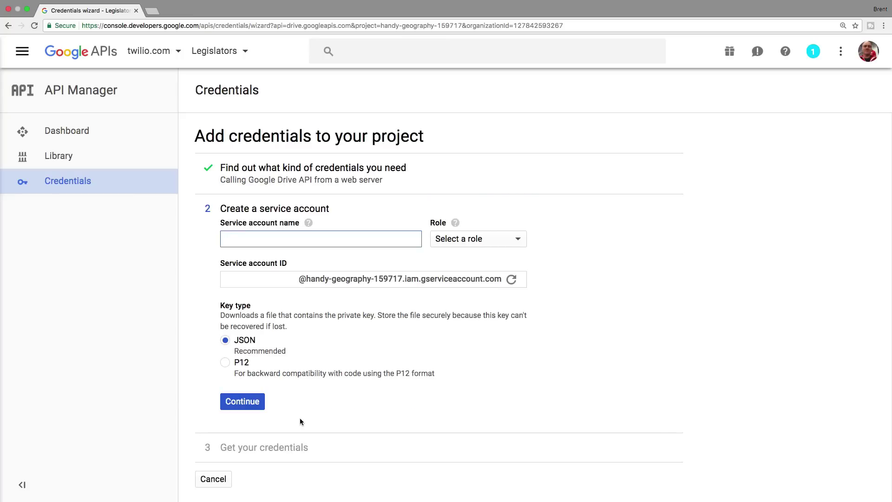
# Create the 'Legislators' service account with Project Editor role and download its JSON key
pyautogui.write('Legisl')
pyautogui.write('ators')
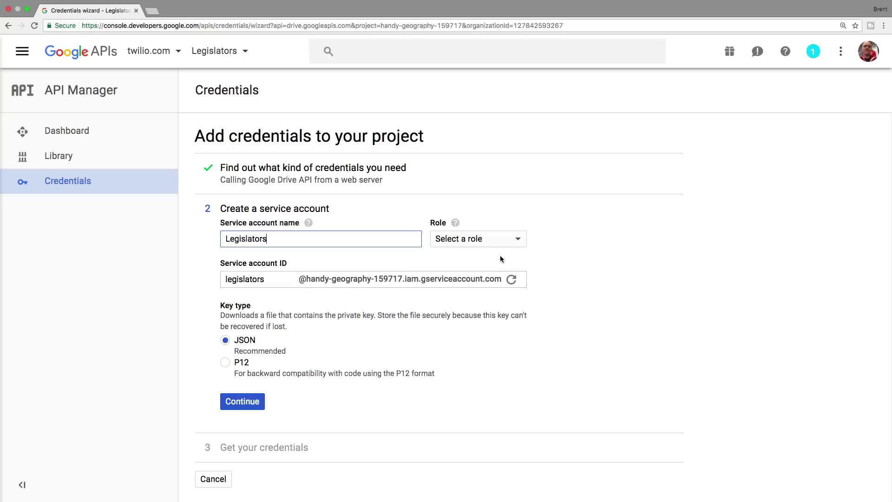
pyautogui.click(494, 241)
pyautogui.moveTo(453, 288)
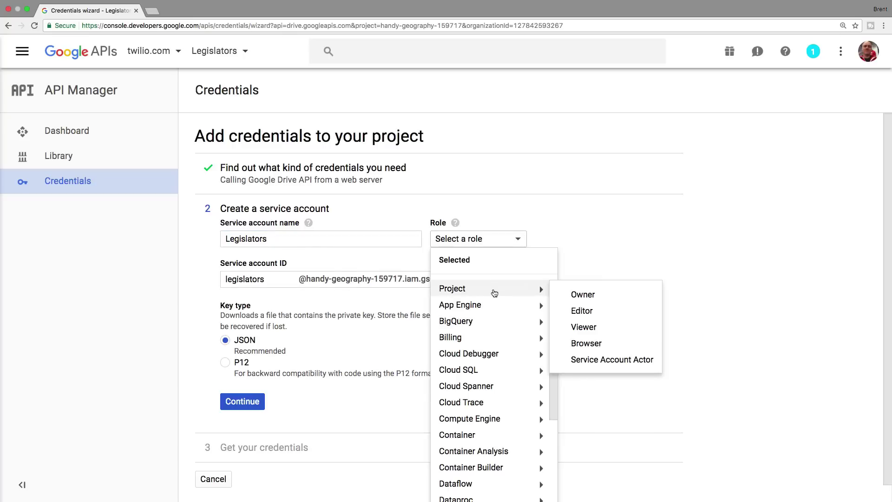
pyautogui.click(592, 315)
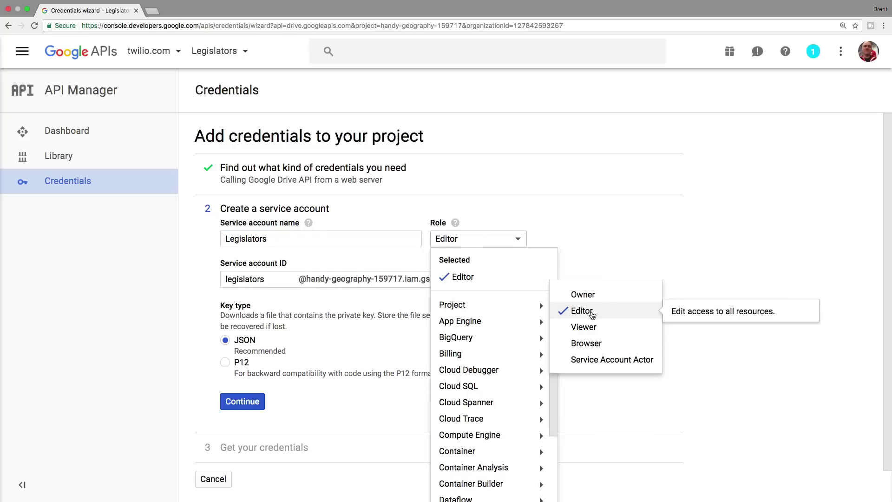
pyautogui.click(655, 238)
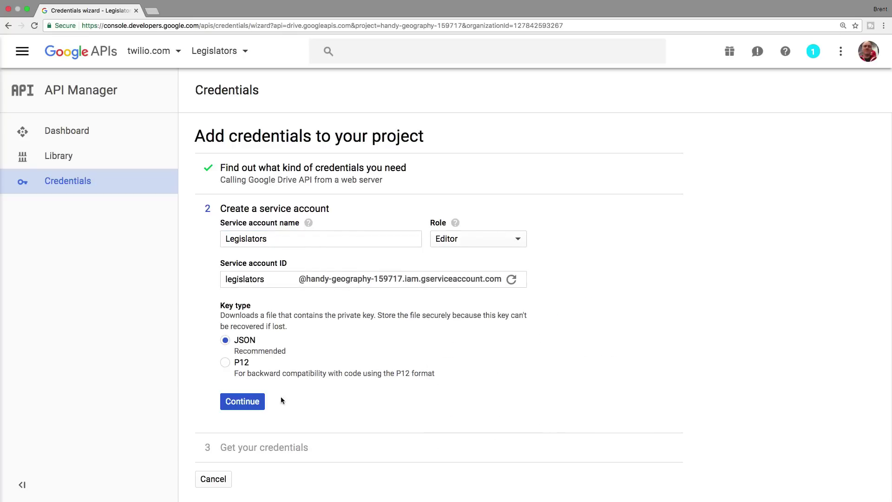
pyautogui.click(257, 400)
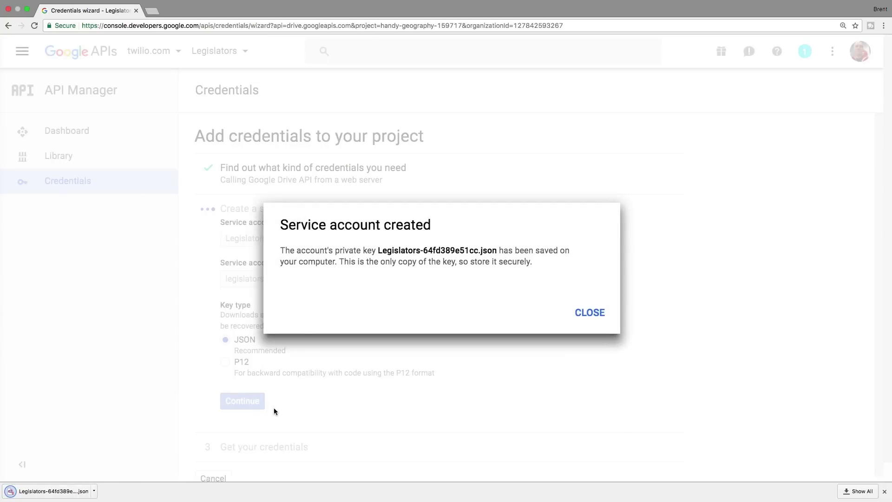
pyautogui.click(590, 312)
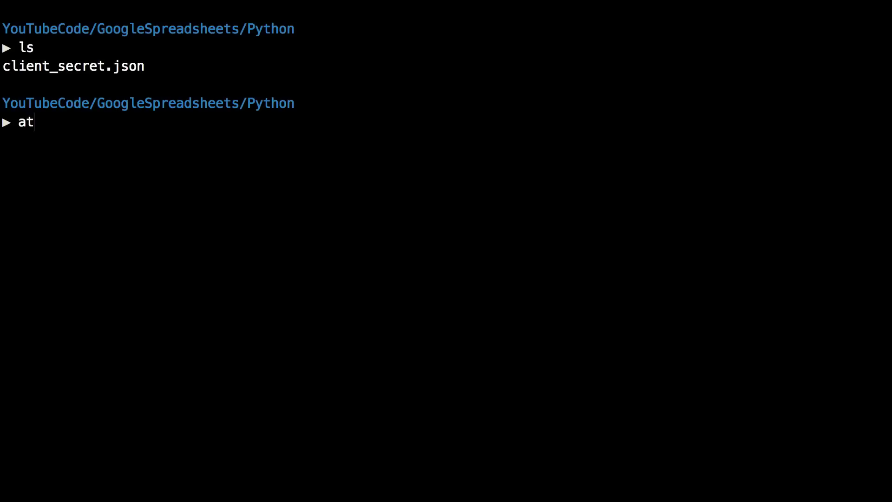
# Open client_secret.json in Atom and select the client_email value for copying
pyautogui.write('om clie')
pyautogui.press('Tab')
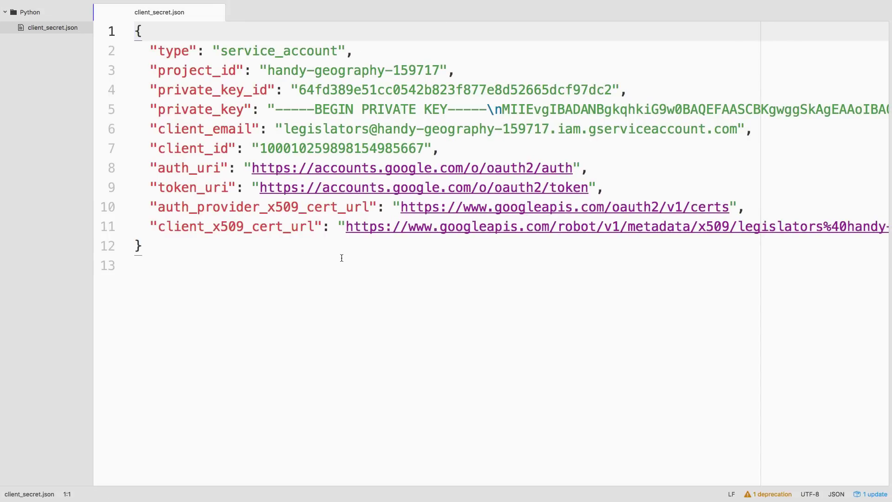
pyautogui.moveTo(737, 130); pyautogui.dragTo(284, 134)
pyautogui.hotkey('ctrl', 'c')
pyautogui.press('super+Tab')
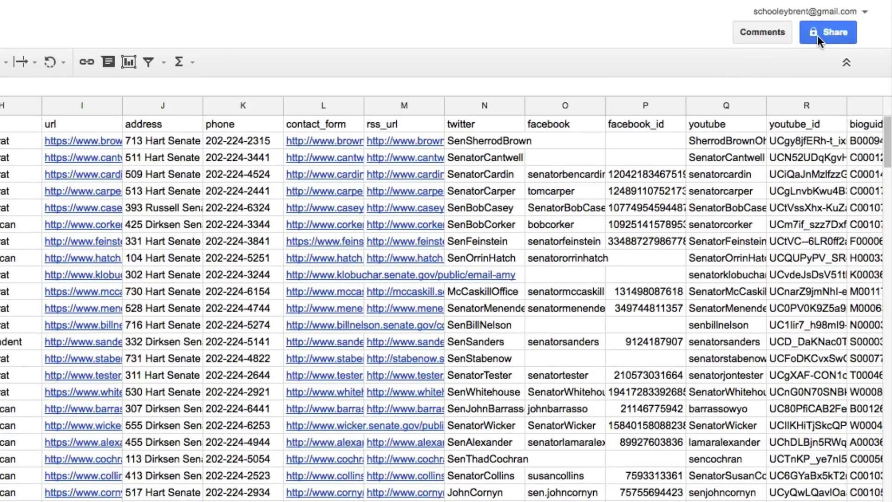
# Share Legislators 2017 by pasting the service account email and sending the invite
pyautogui.click(817, 35)
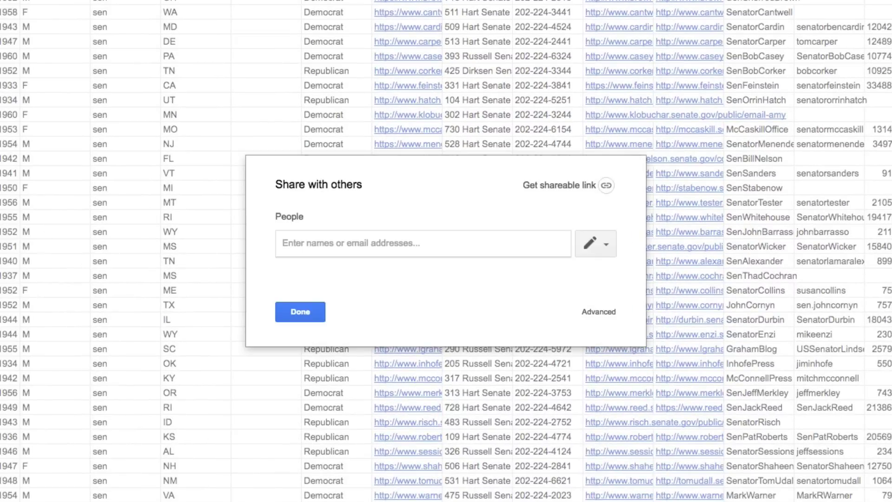
pyautogui.hotkey('ctrl', 'v')
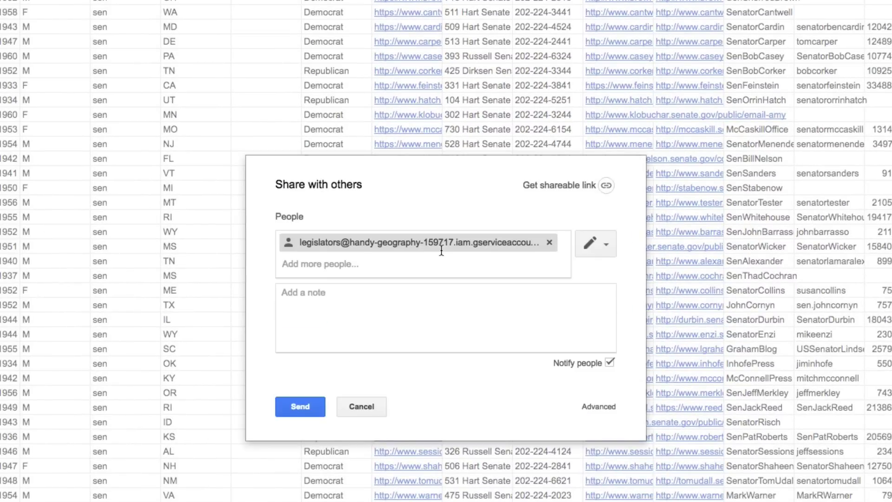
pyautogui.click(301, 407)
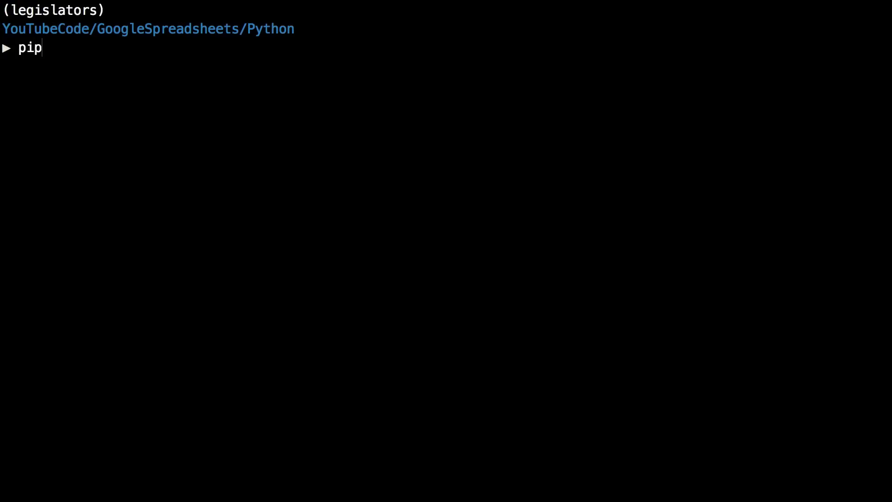
# Install gspread and oauth2client with pip, open spreadsheet.py in Atom, and type 'import gspread'
pyautogui.write('insta')
pyautogui.write('ll gspr')
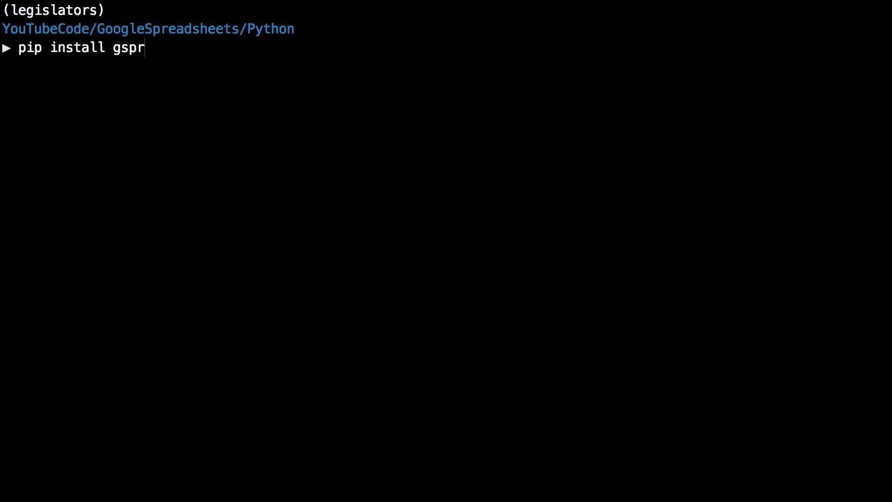
pyautogui.write('ead oauth2client')
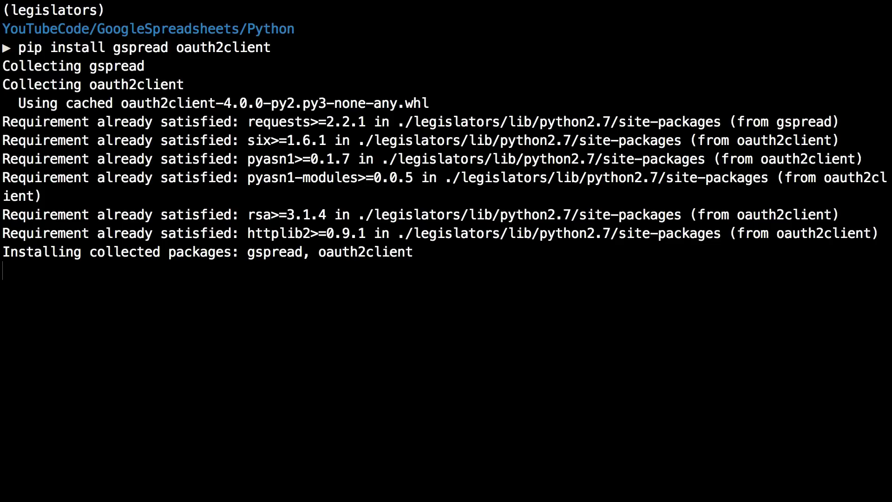
pyautogui.write('atom')
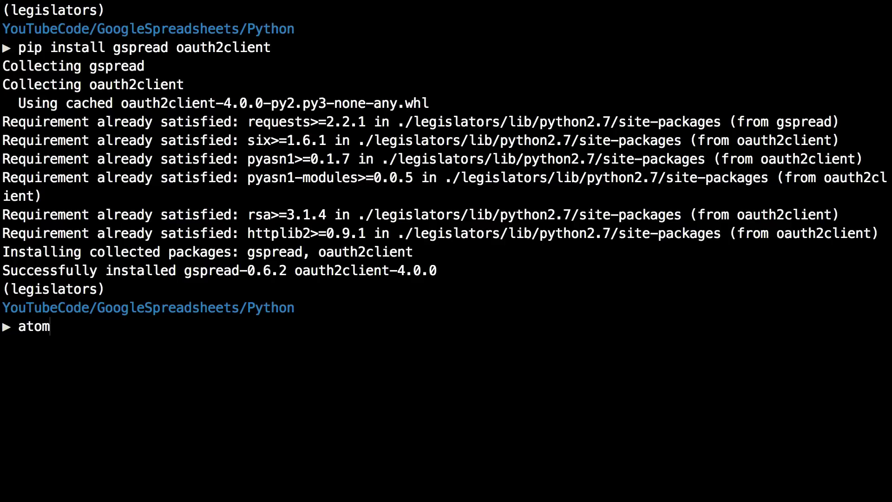
pyautogui.write('spreadsheet.py')
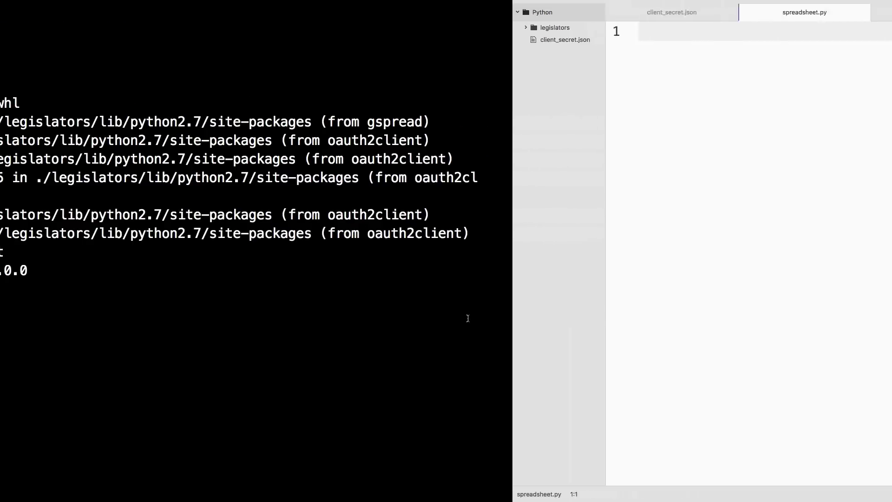
pyautogui.write('im')
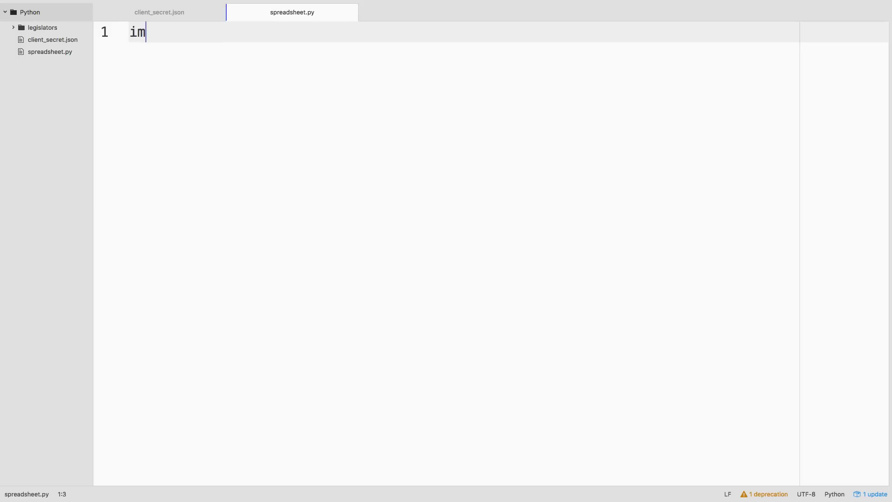
pyautogui.write('port gsprea')
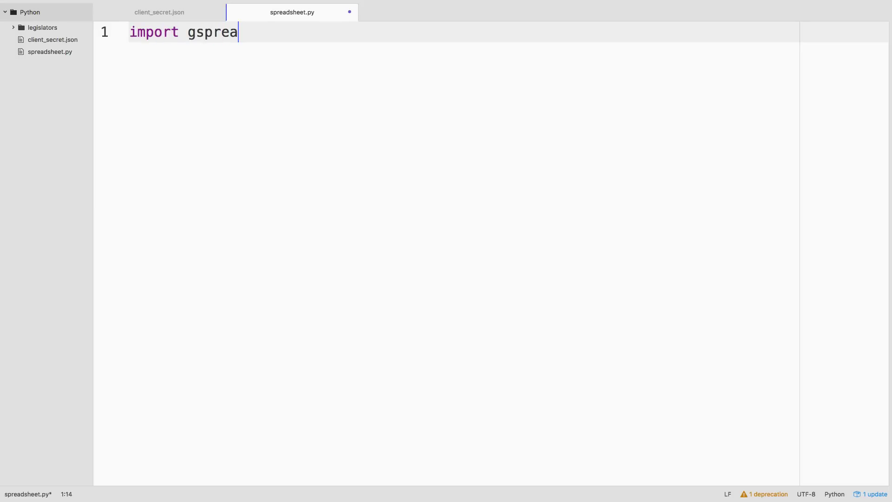
pyautogui.write('d')
# Add the ServiceAccountCredentials import, feeds scope, client_secret.json credentials, and gspread authorization
pyautogui.press('Return')
pyautogui.write('from ')
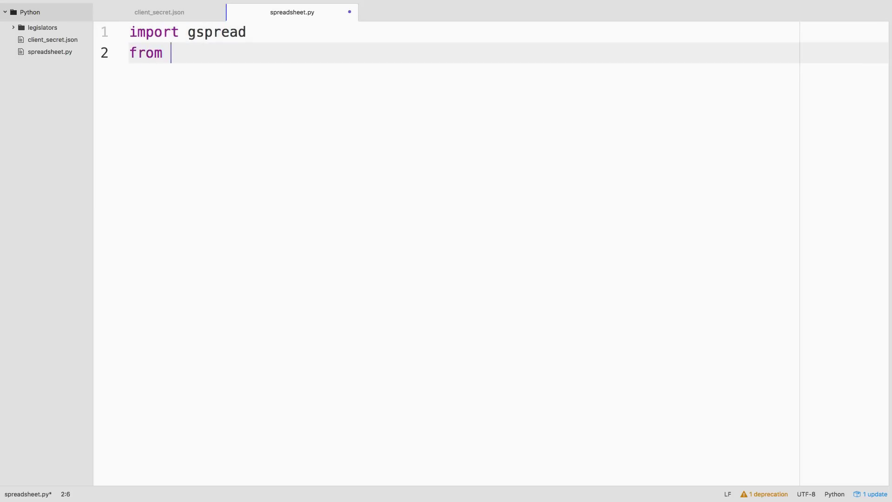
pyautogui.write('oauth2client.service_account import ServiceAccountCredentials')
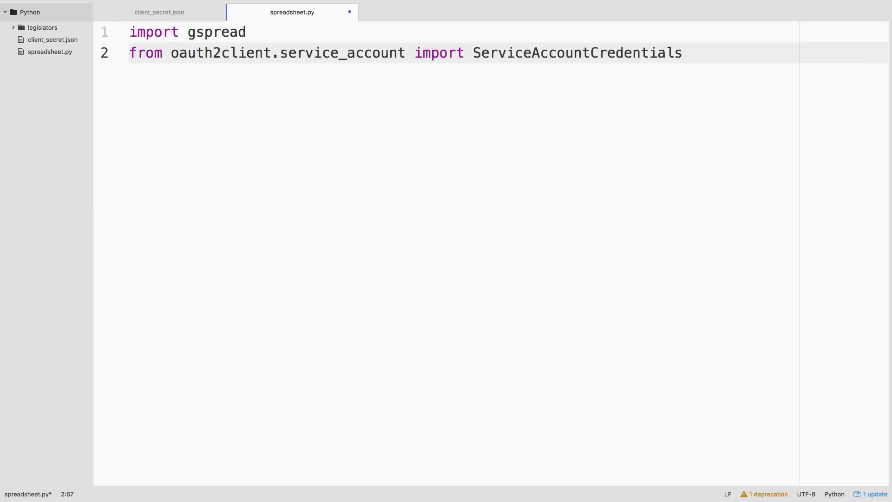
pyautogui.press('Return')
pyautogui.press('Return')
pyautogui.write('scope = ')
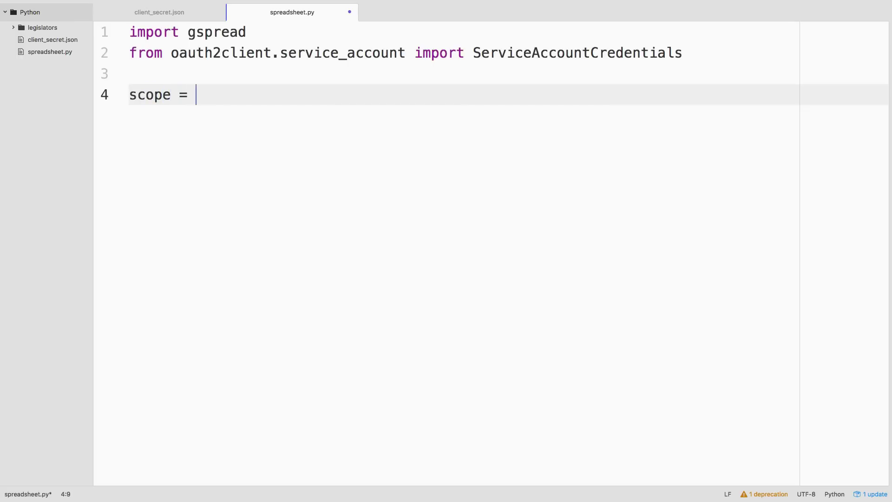
pyautogui.write("['https://spr")
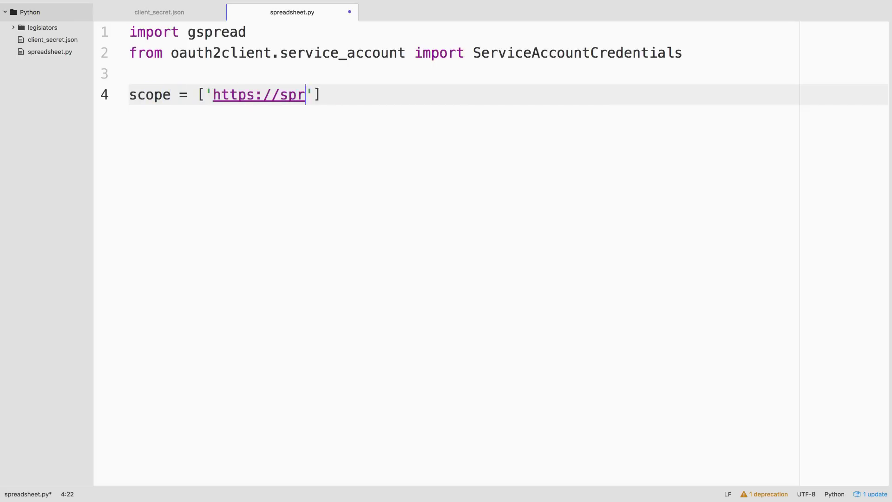
pyautogui.write('eadsheets.google.com/fe')
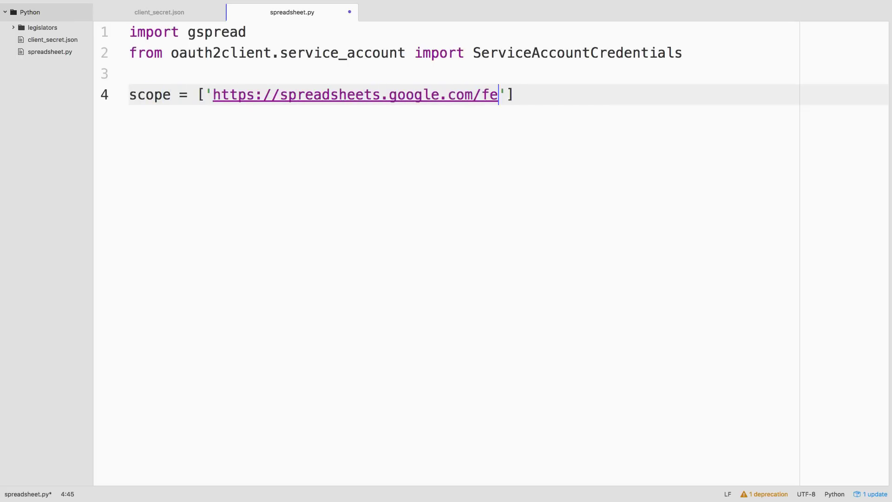
pyautogui.write("eds']")
pyautogui.press('Return')
pyautogui.write('cre')
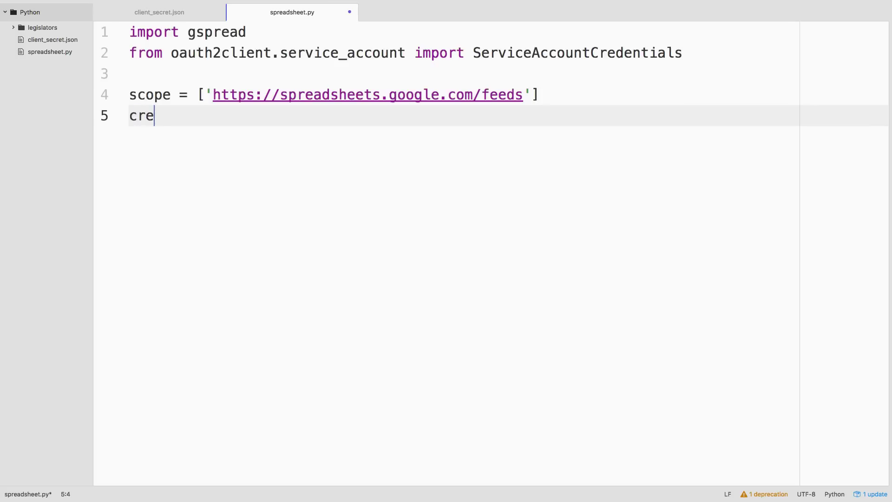
pyautogui.write('ds = ServiceAccountC')
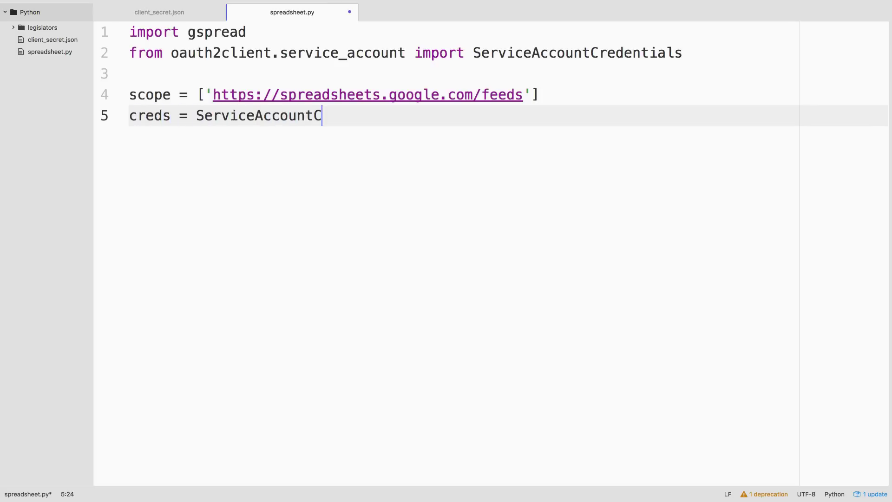
pyautogui.write('redentials.from_json_')
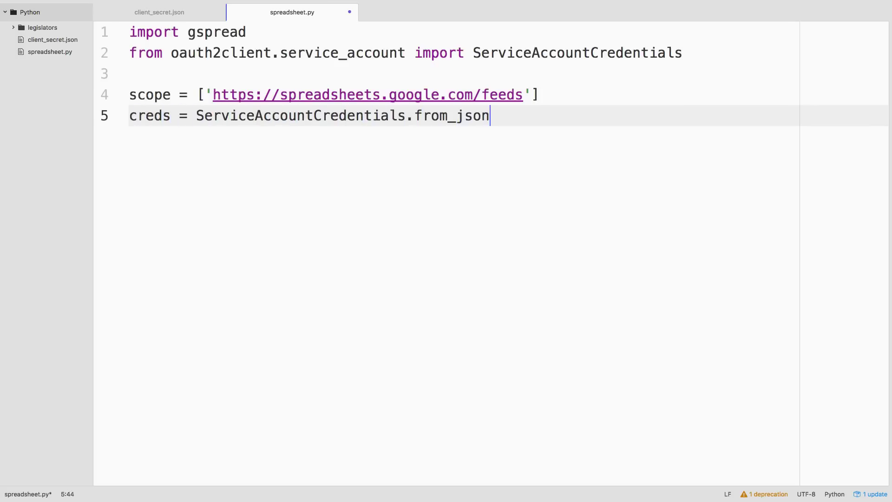
pyautogui.write("keyfile_name('client_secret.json', scope")
pyautogui.press('Return')
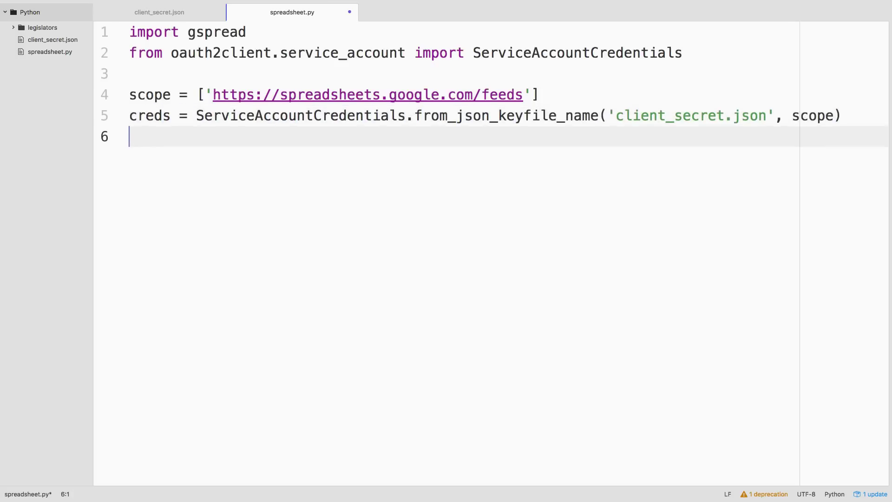
pyautogui.write('client = gspread')
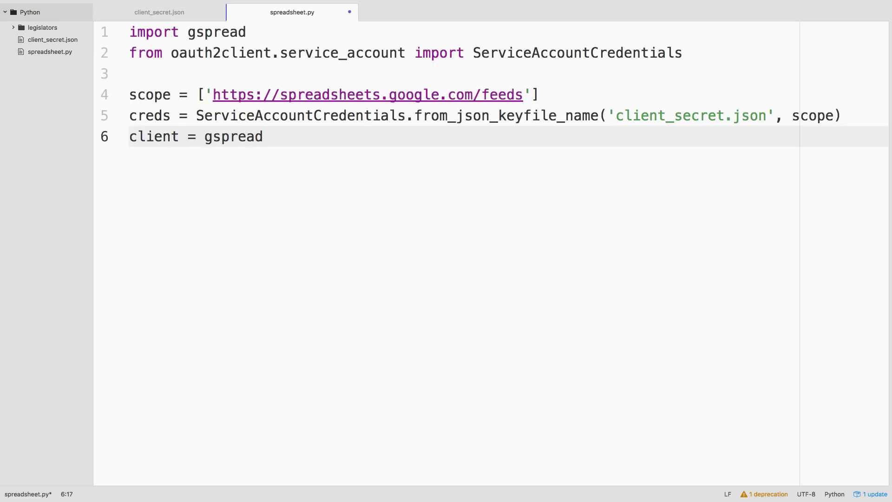
pyautogui.write('.authorize(creds')
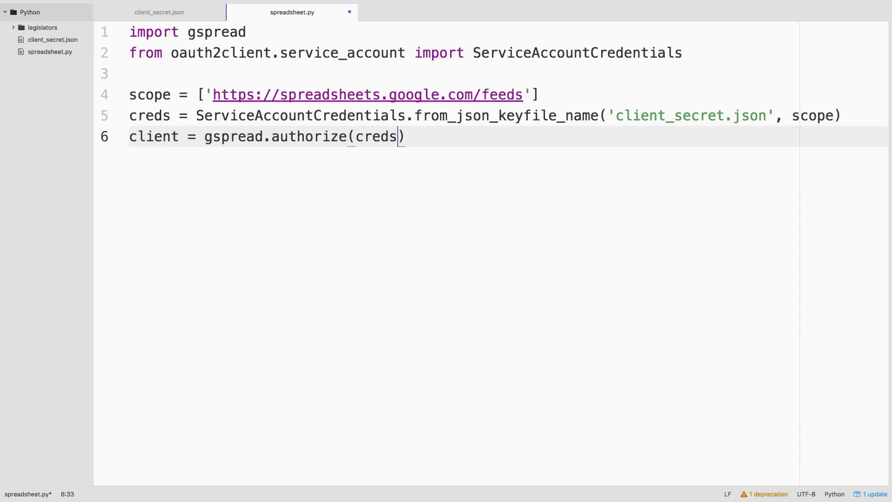
# Open 'Legislators 2017' sheet1, fetch and print all records, and save the script
pyautogui.press('Return')
pyautogui.press('Return')
pyautogui.write('shee')
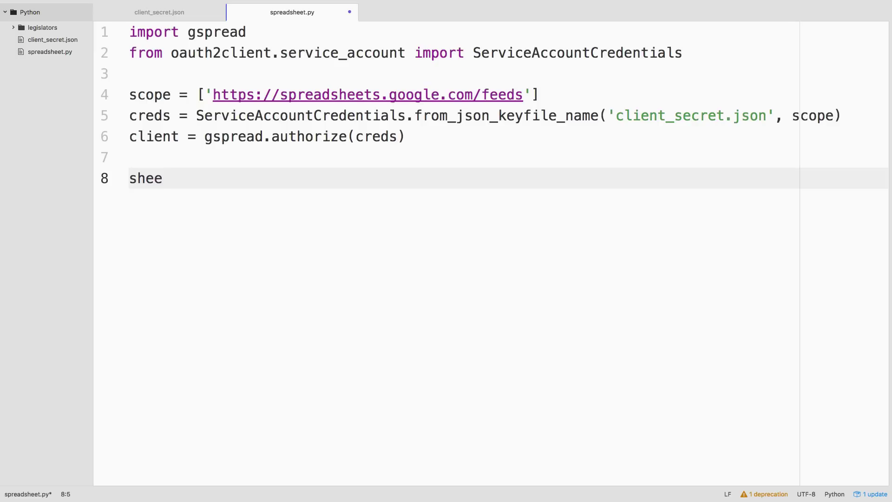
pyautogui.write("t = client.open('Legislators 2017'")
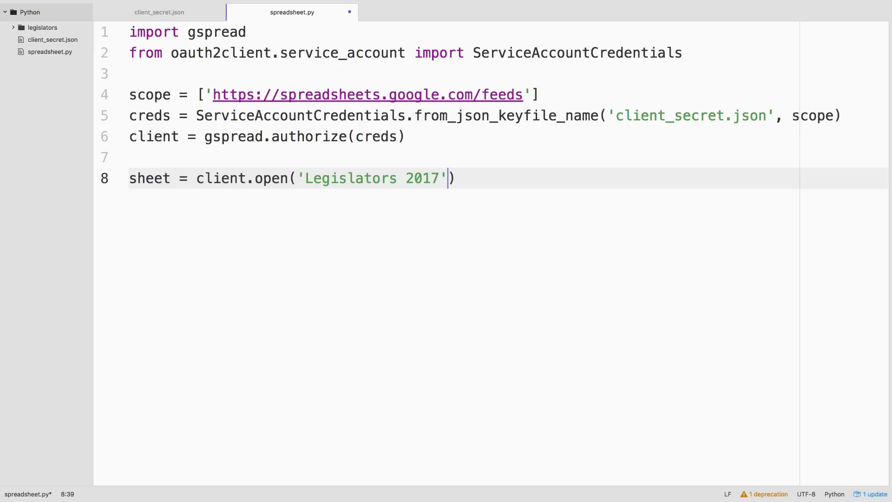
pyautogui.write(').sheet1')
pyautogui.press('Return')
pyautogui.press('Return')
pyautogui.write('l')
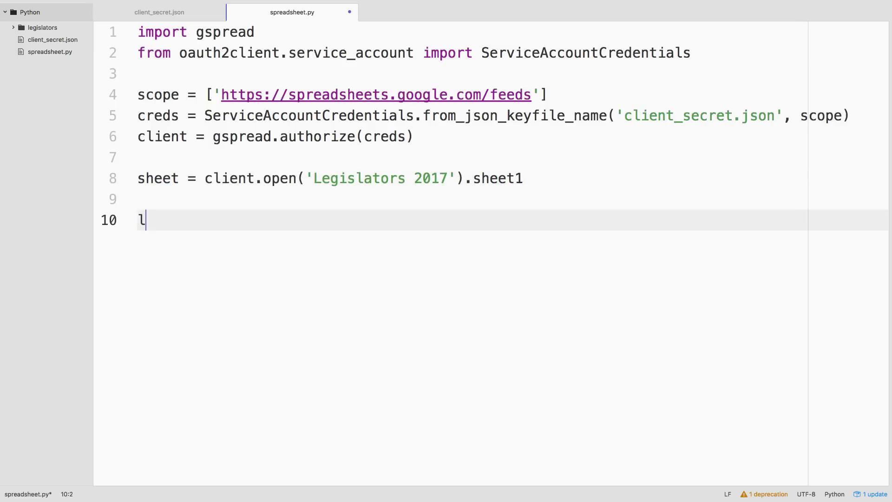
pyautogui.write('egislators = sheet.')
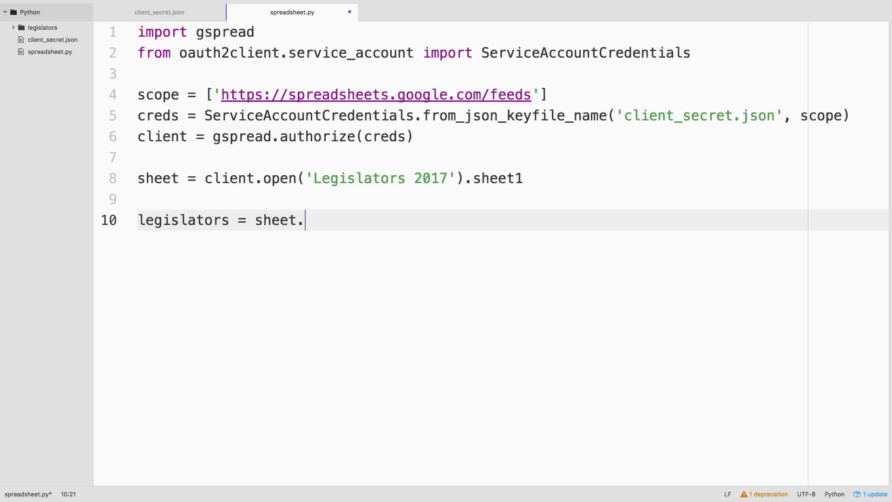
pyautogui.write('get_all_records()')
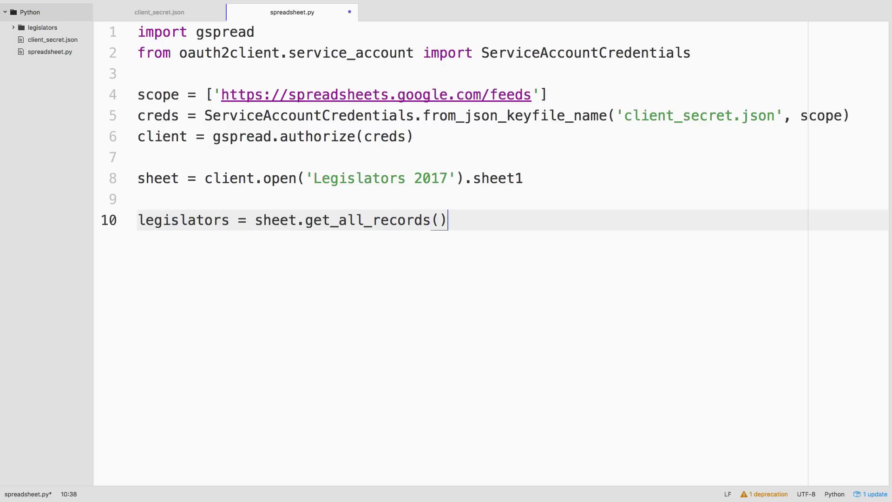
pyautogui.press('Return')
pyautogui.write('print(')
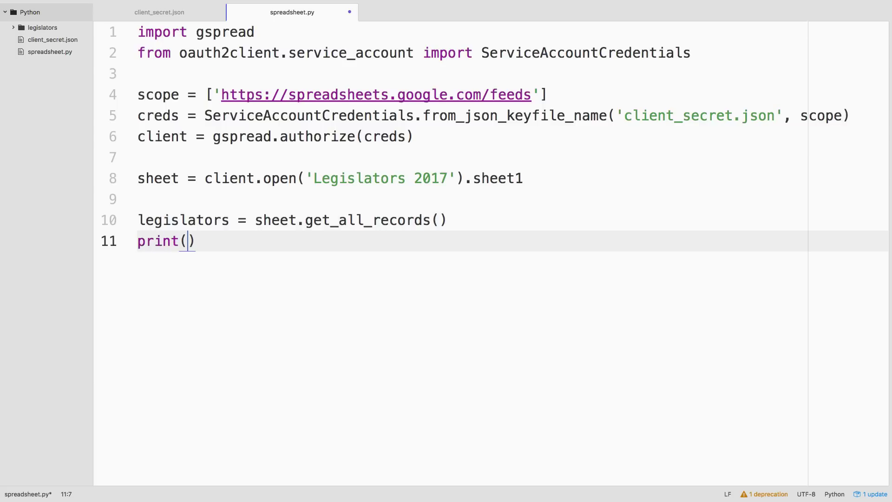
pyautogui.write('legislators')
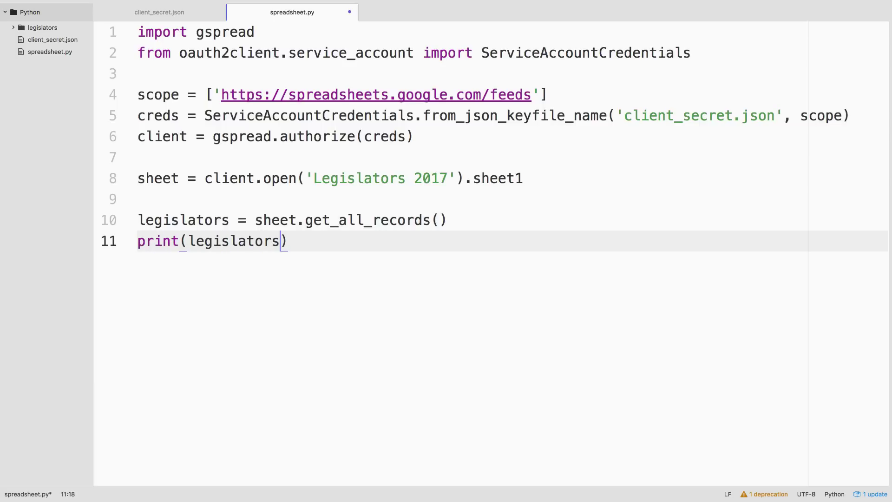
pyautogui.write(')')
pyautogui.hotkey('ctrl', 's')
pyautogui.hotkey('ctrl', 'Right')
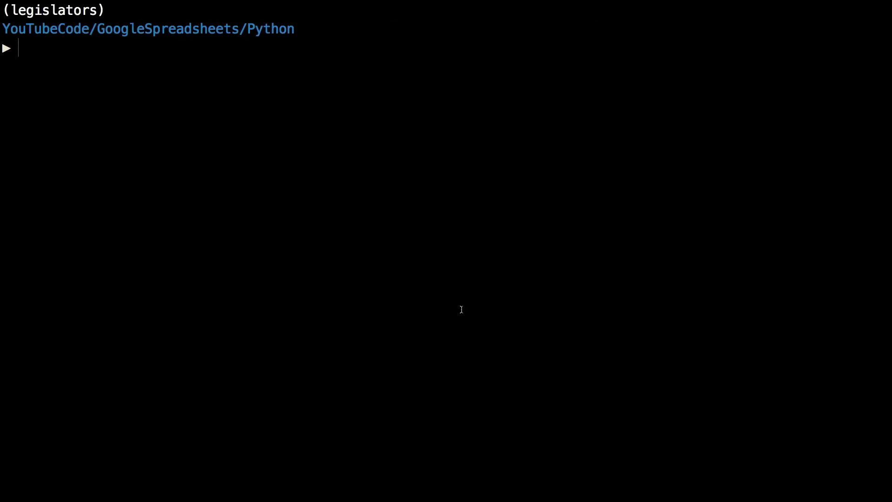
# Run python spreadsheet.py to print all legislator records
pyautogui.write('python spre')
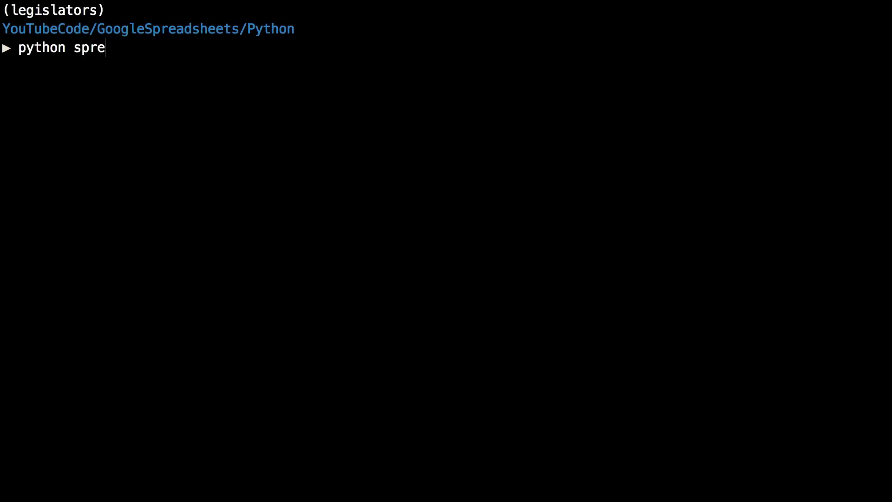
pyautogui.press('Tab')
pyautogui.press('Return')
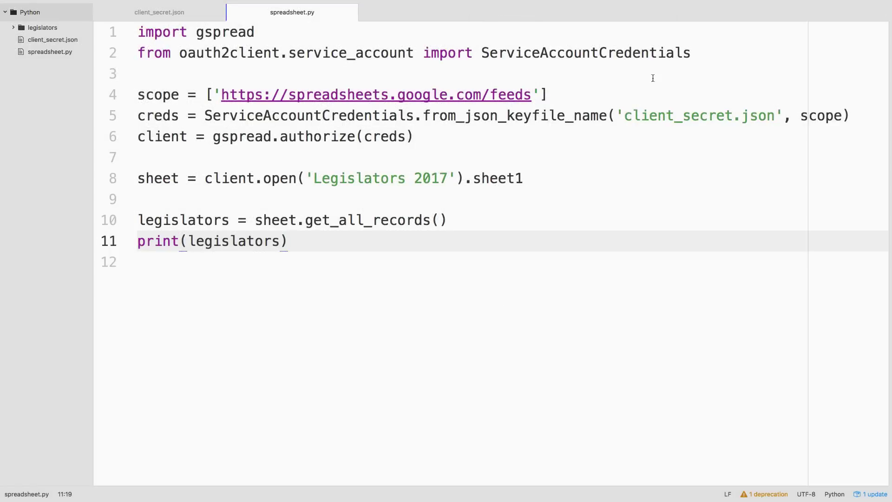
# Add import pprint, a PrettyPrinter named pp, and change print to pp.pprint
pyautogui.click(691, 59)
pyautogui.press('Return')
pyautogui.write('i')
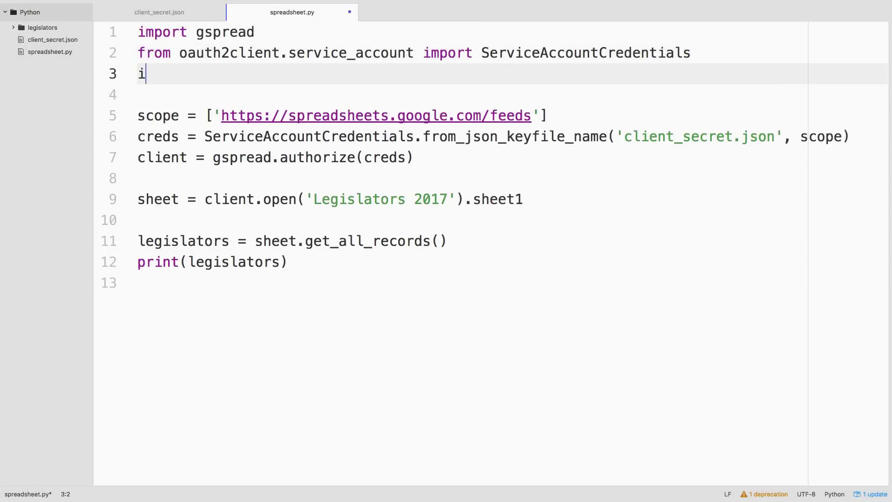
pyautogui.write('mport ')
pyautogui.write('pprint')
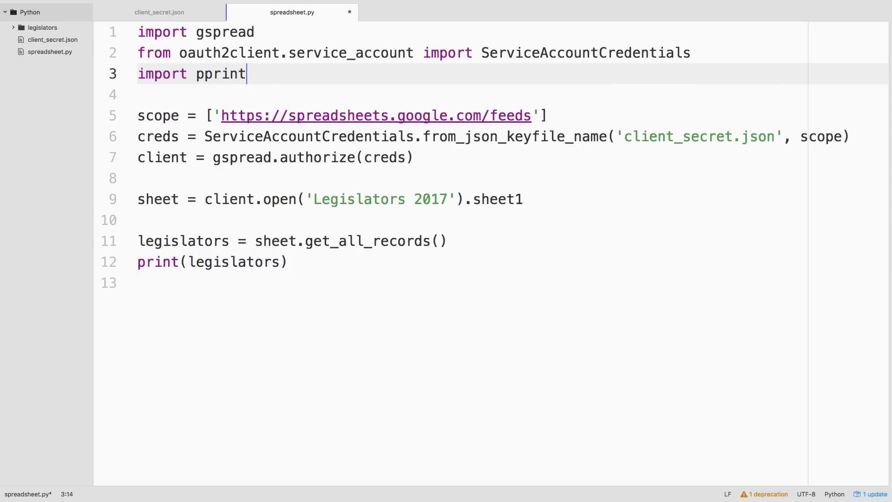
pyautogui.click(578, 215)
pyautogui.press('Return')
pyautogui.write('pp')
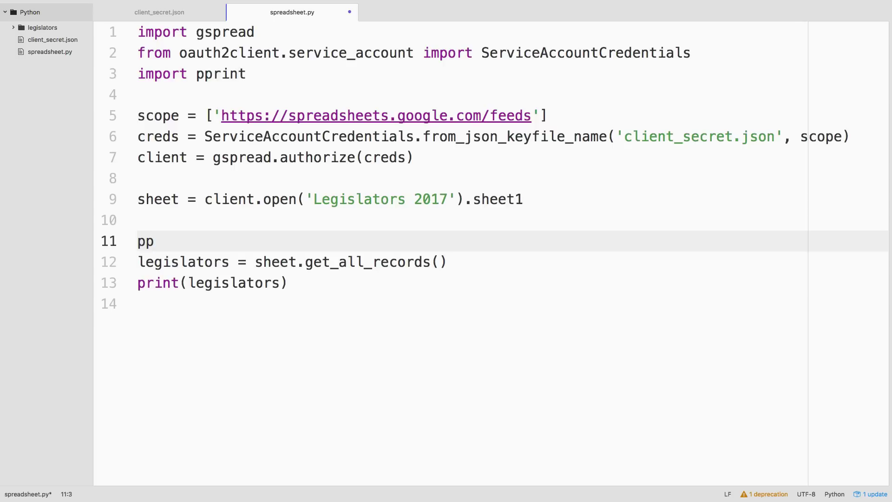
pyautogui.write(' = pprint')
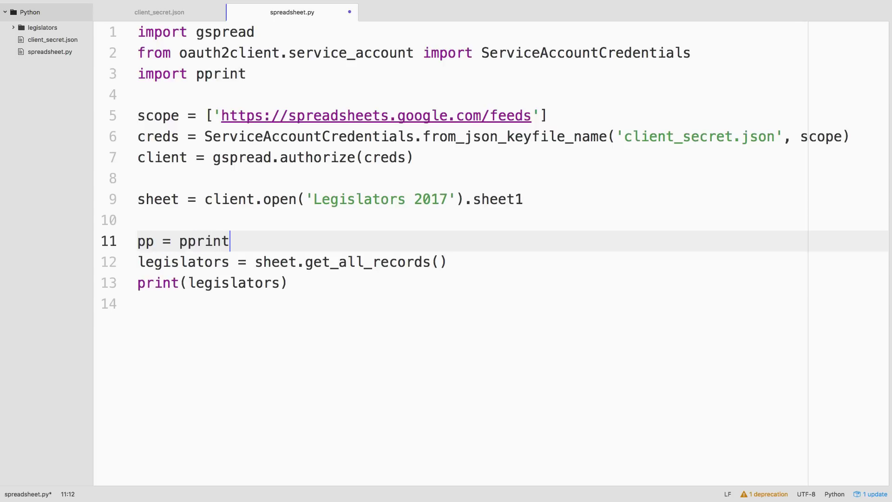
pyautogui.write('.PrettyPrinter()')
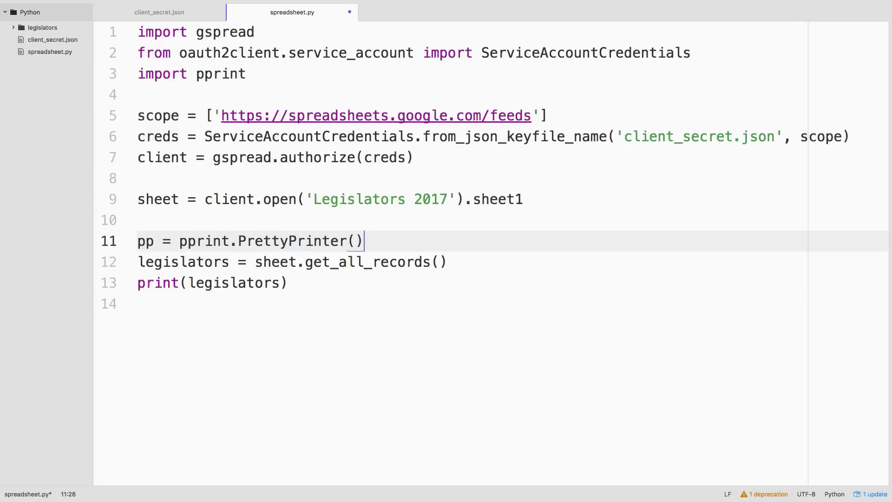
pyautogui.click(138, 282)
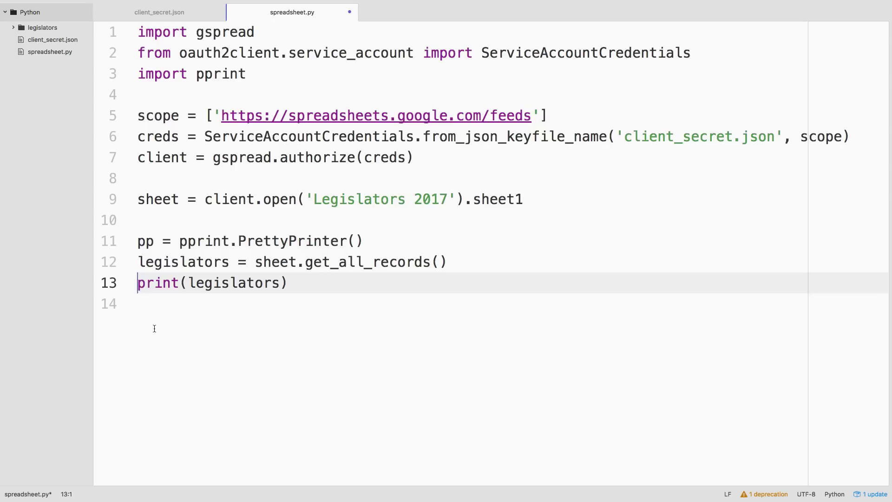
pyautogui.write('pp.')
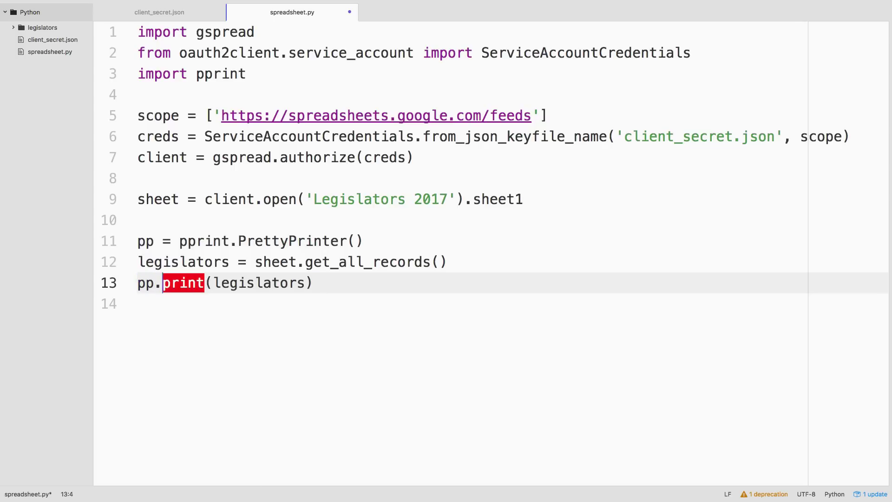
pyautogui.write('p')
pyautogui.press('End')
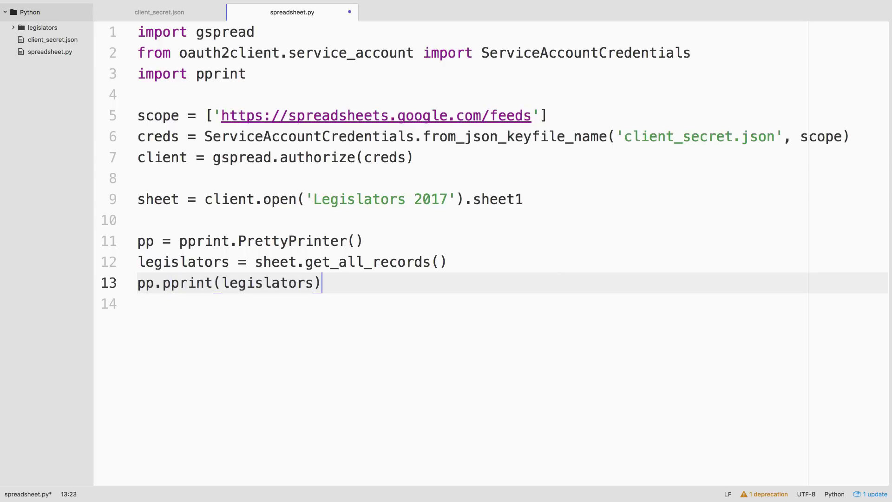
# Save the script and rerun it in Terminal for pretty-printed records
pyautogui.press('super+s')
pyautogui.press('super+Tab')
pyautogui.press('Up')
pyautogui.press('Return')
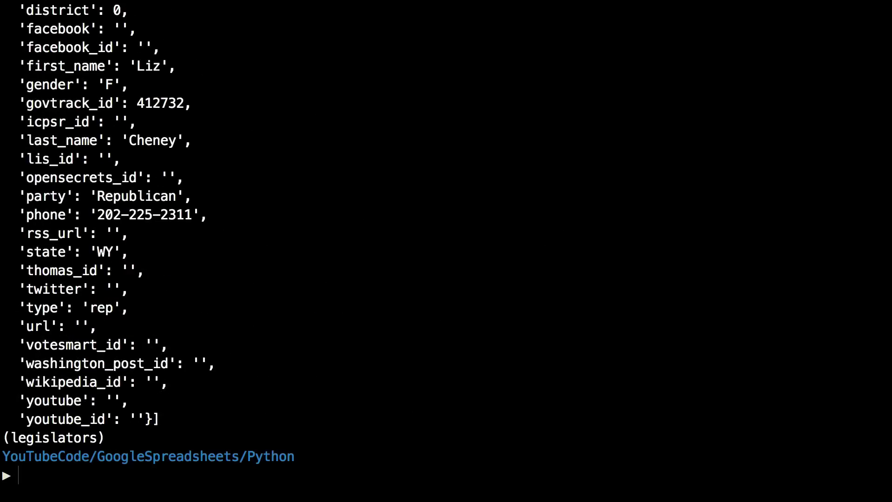
pyautogui.press('super+Tab')
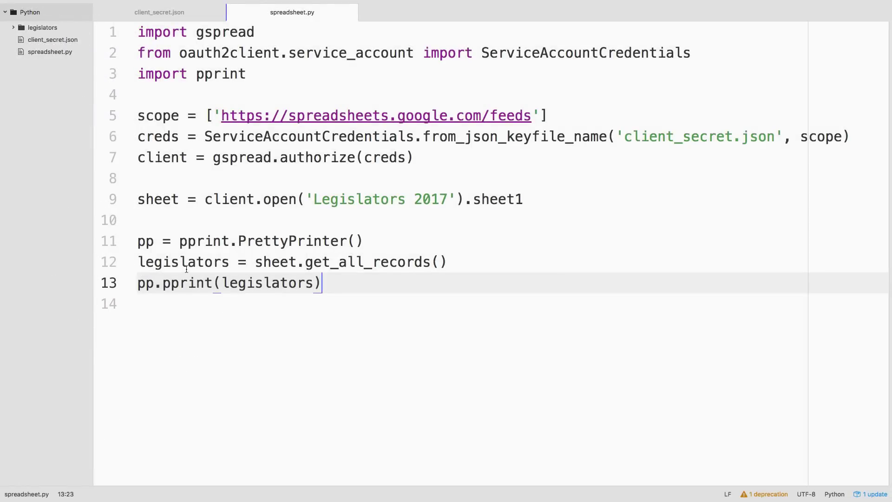
# Rename the legislators variable to result in the assignment and print call
pyautogui.click(187, 269)
pyautogui.doubleClick(187, 269)
pyautogui.write('resu')
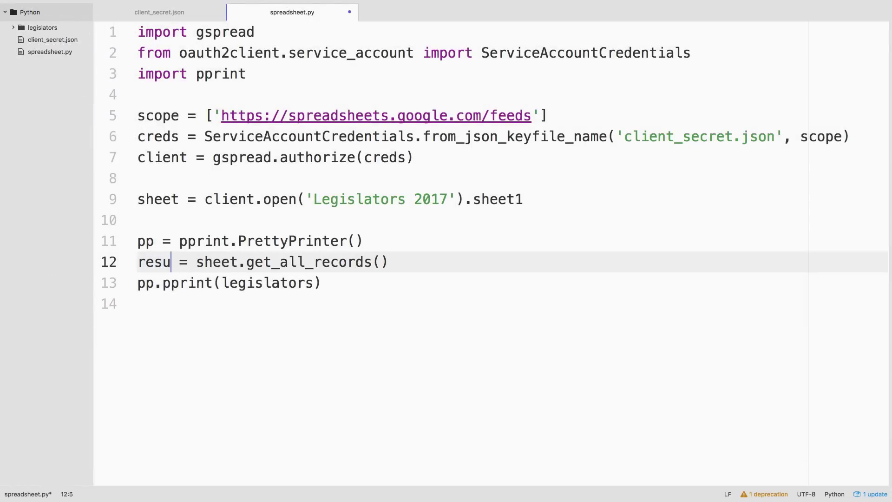
pyautogui.write('lt')
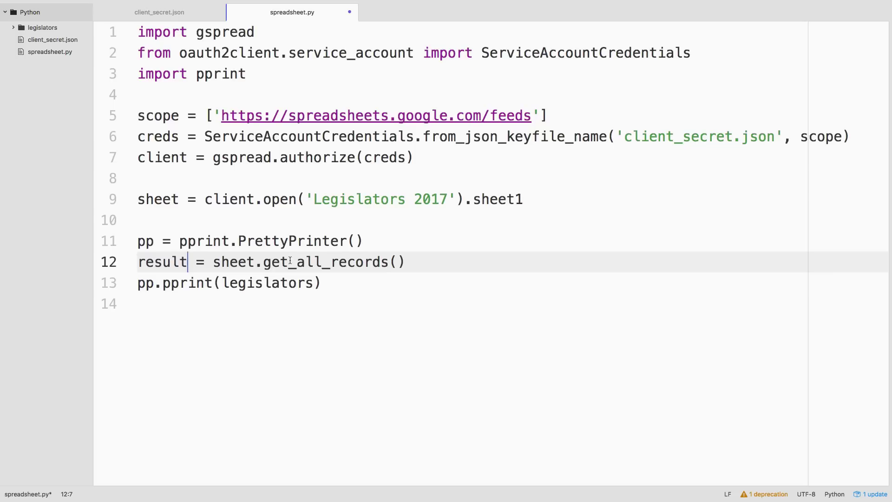
pyautogui.doubleClick(280, 279)
pyautogui.write('resul')
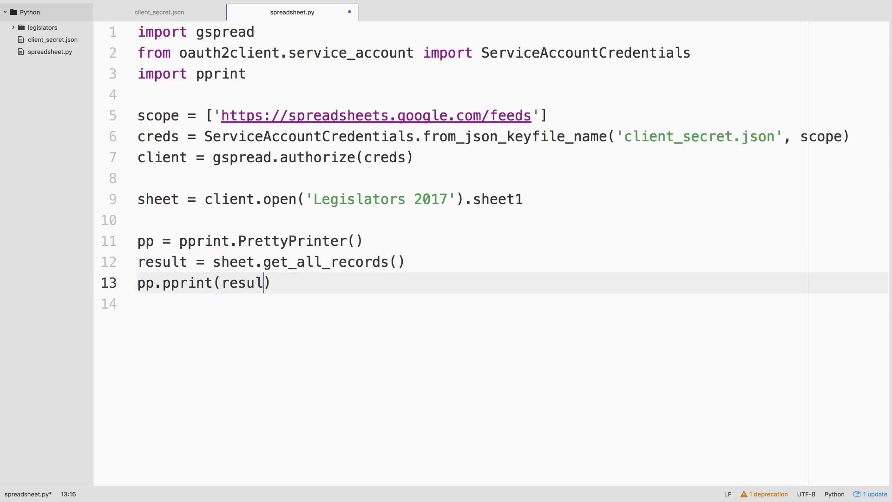
pyautogui.write('t')
pyautogui.click(371, 246)
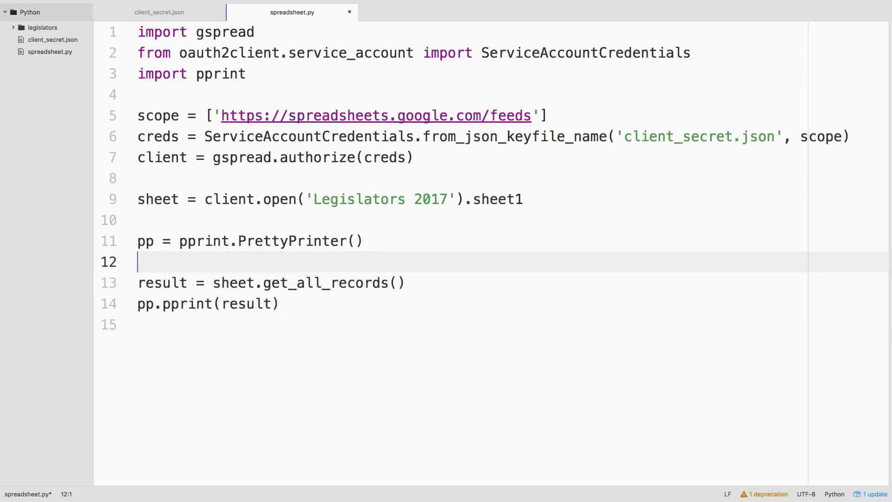
pyautogui.press('Down')
pyautogui.press('Down')
pyautogui.press('Return')
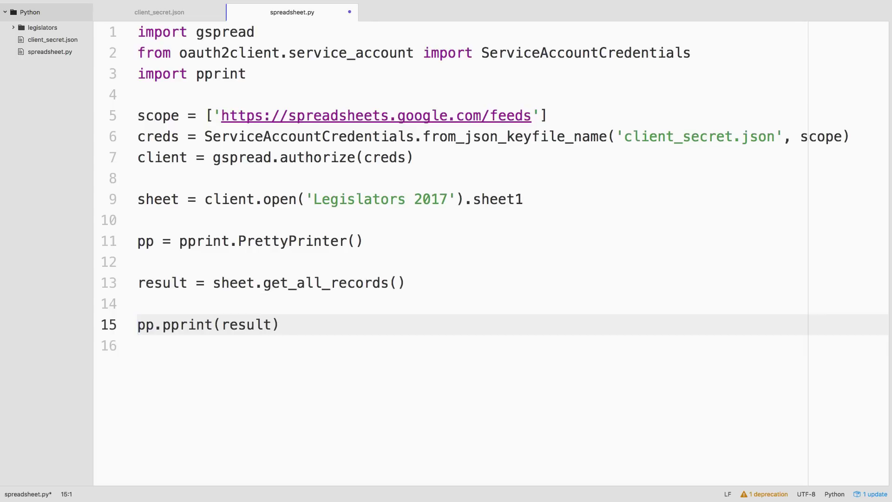
# Replace get_all_records() with row_values(6) and save the script
pyautogui.doubleClick(298, 283)
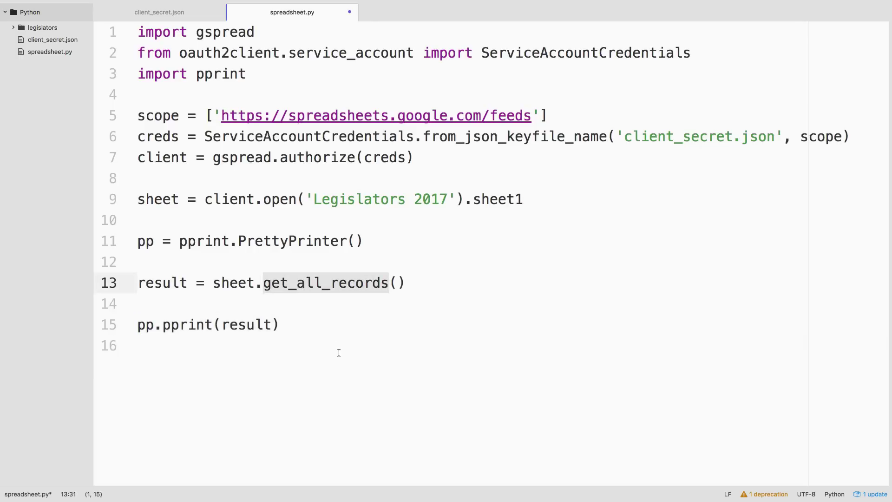
pyautogui.write('row_')
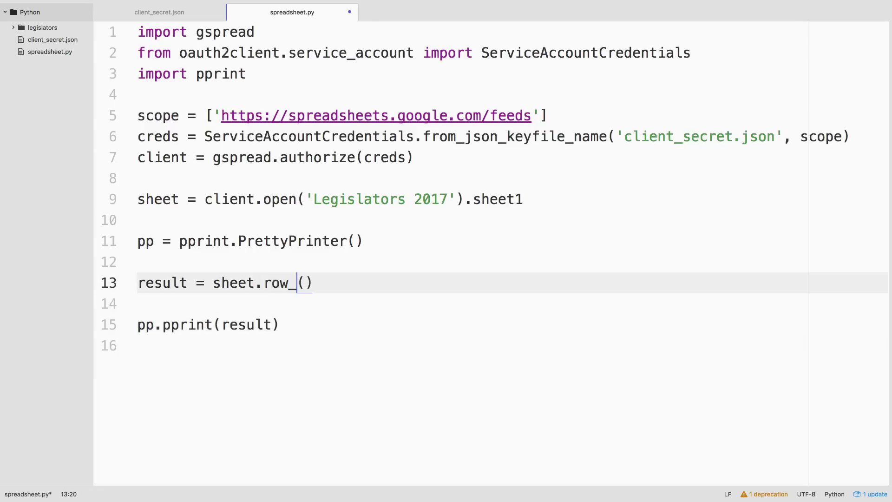
pyautogui.write('values')
pyautogui.press('Right')
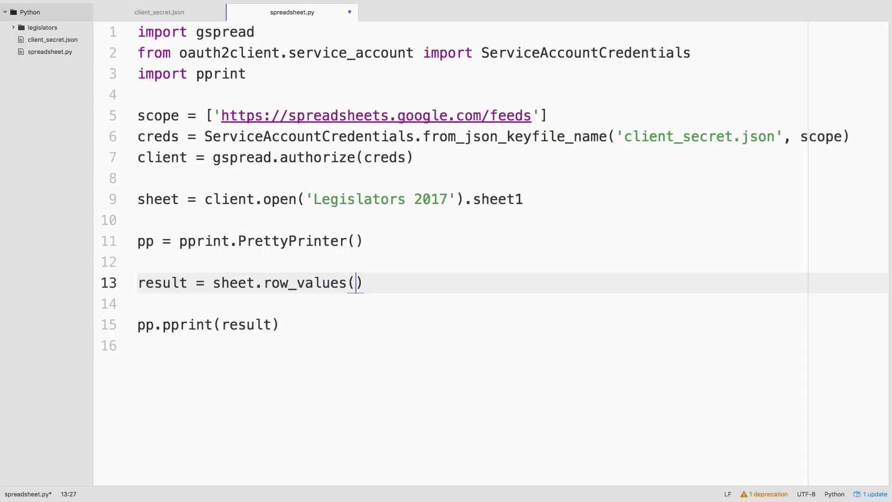
pyautogui.write('6')
pyautogui.hotkey('ctrl', 's')
pyautogui.hotkey('ctrl', 'Right')
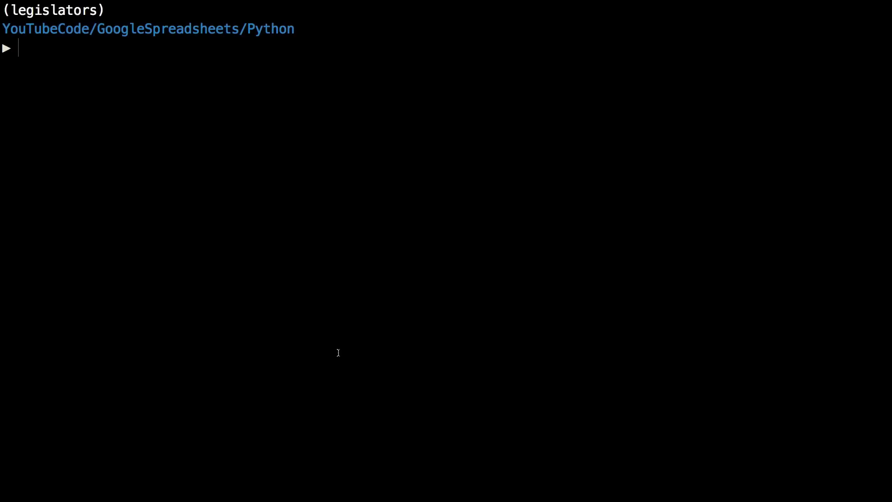
# Run python spreadsheet.py and review the printed row 6 values
pyautogui.write('python sp')
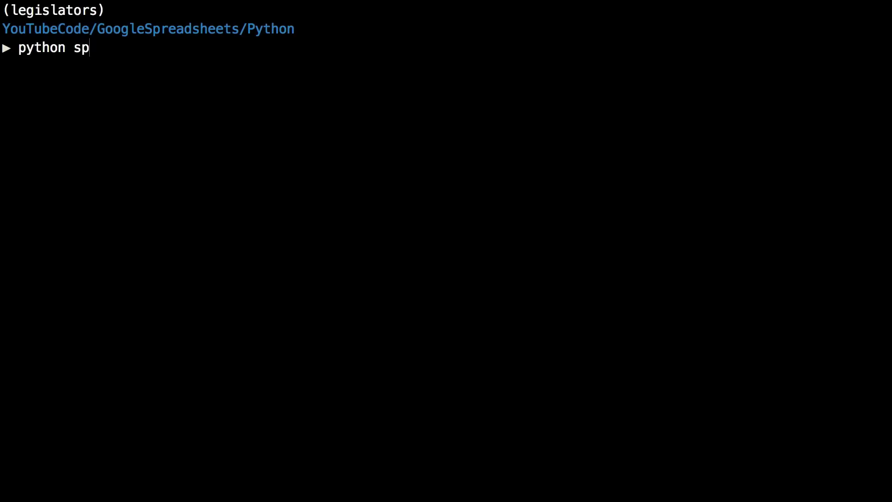
pyautogui.press('Tab')
pyautogui.press('Return')
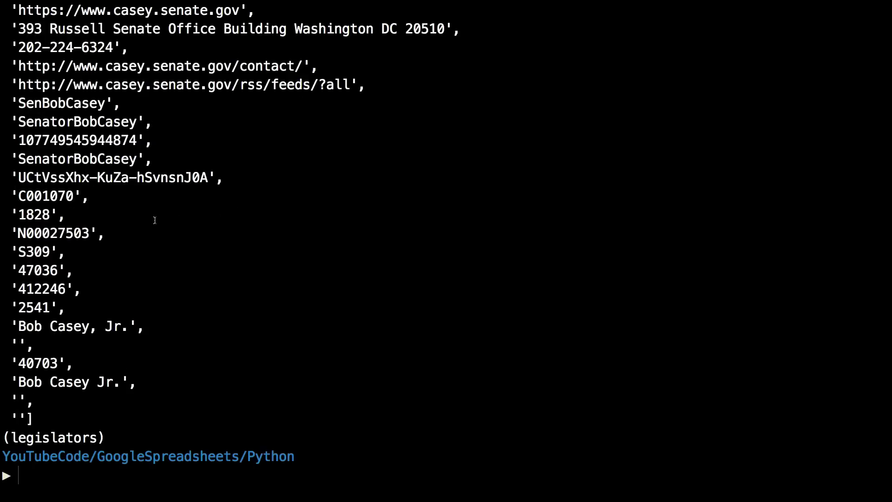
pyautogui.scroll(1, 154, 220)
pyautogui.scroll(4, 155, 220)
pyautogui.scroll(4, 155, 220)
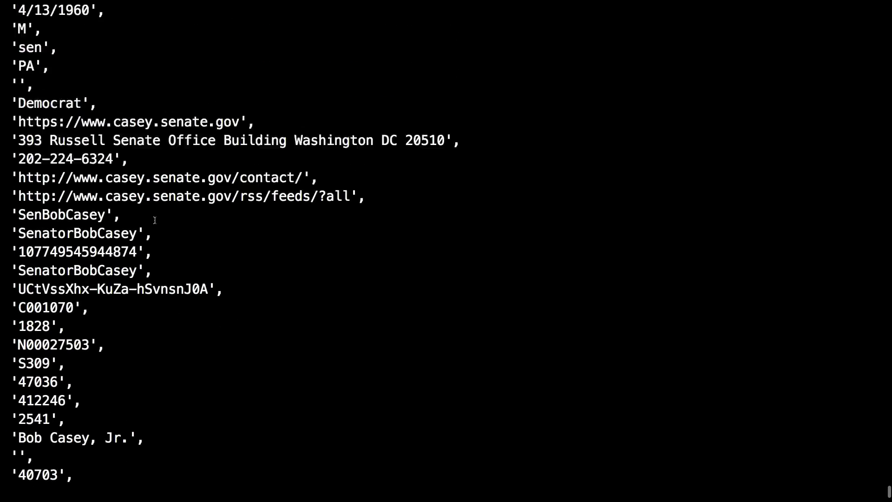
pyautogui.scroll(4, 155, 221)
pyautogui.scroll(-4, 155, 220)
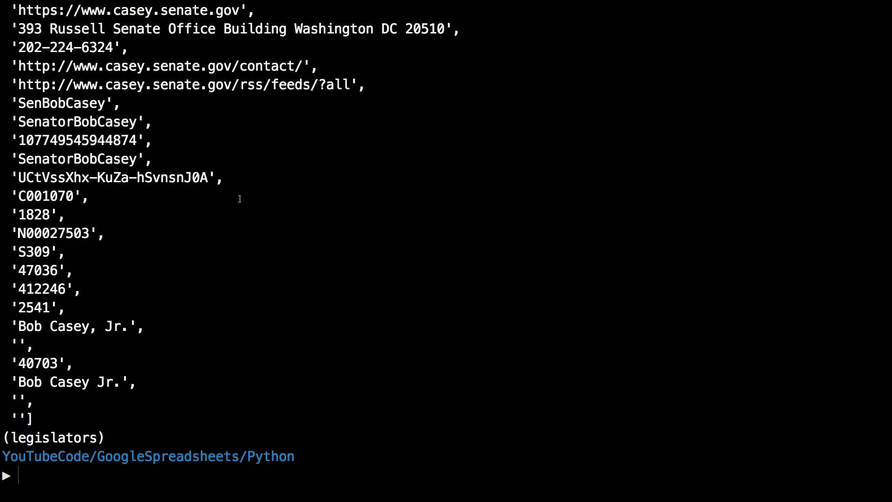
# Change row_values to col_values on line 13 and save the script
pyautogui.hotkey('ctrl', 'Left')
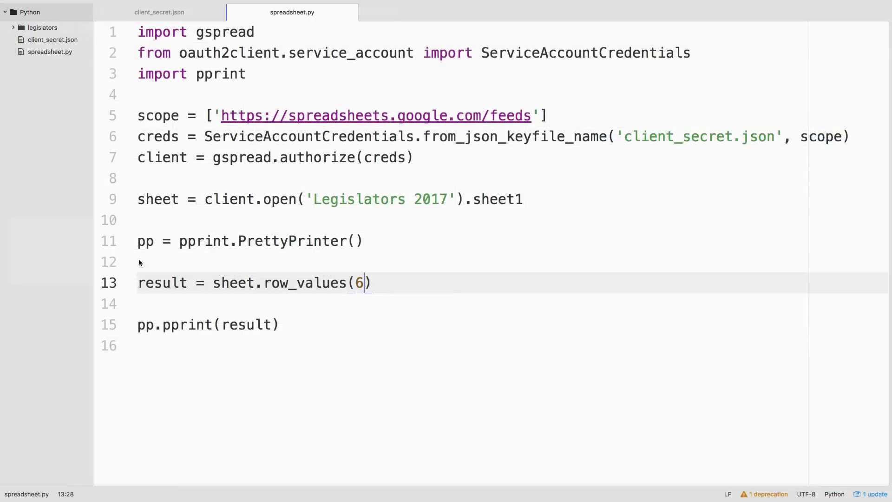
pyautogui.click(296, 283)
pyautogui.press('BackSpace')
pyautogui.press('BackSpace')
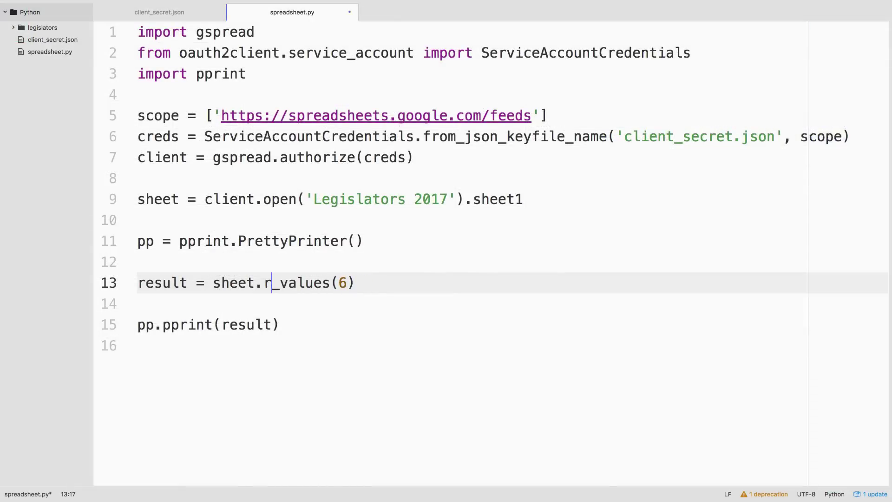
pyautogui.press('BackSpace')
pyautogui.write('col')
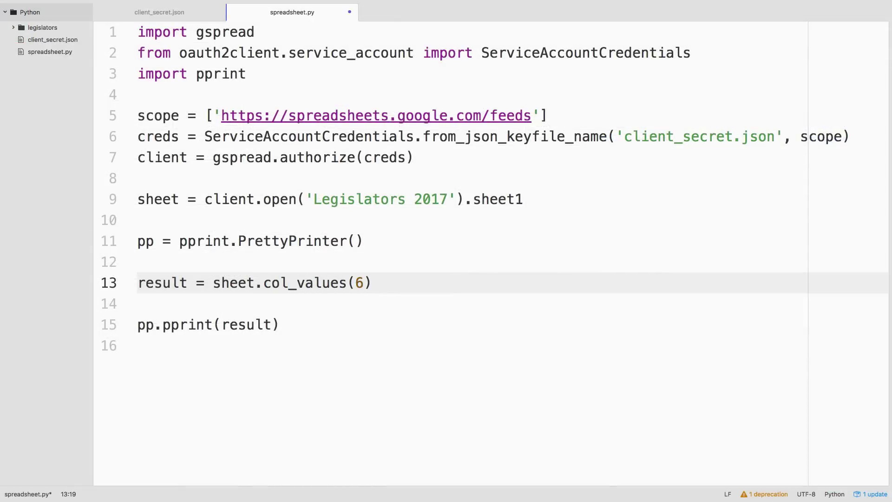
pyautogui.hotkey('ctrl', 's')
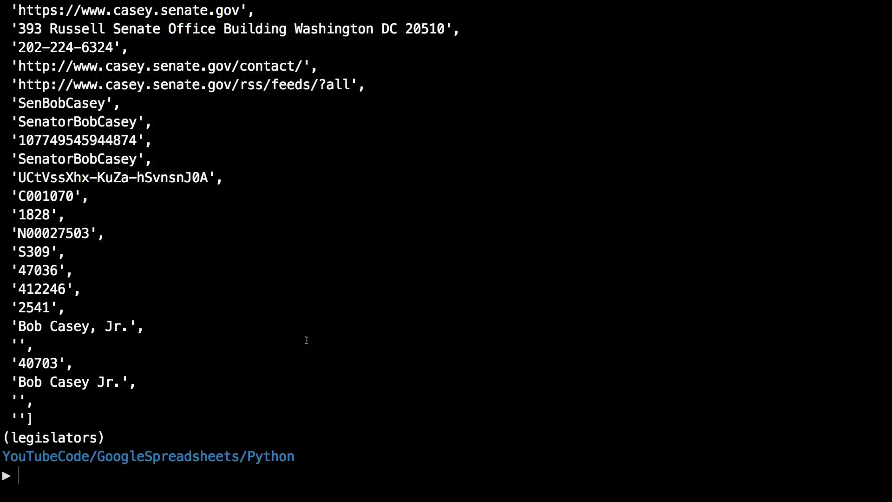
# Run python spreadsheet.py to print column 6's state abbreviations
pyautogui.write('python s')
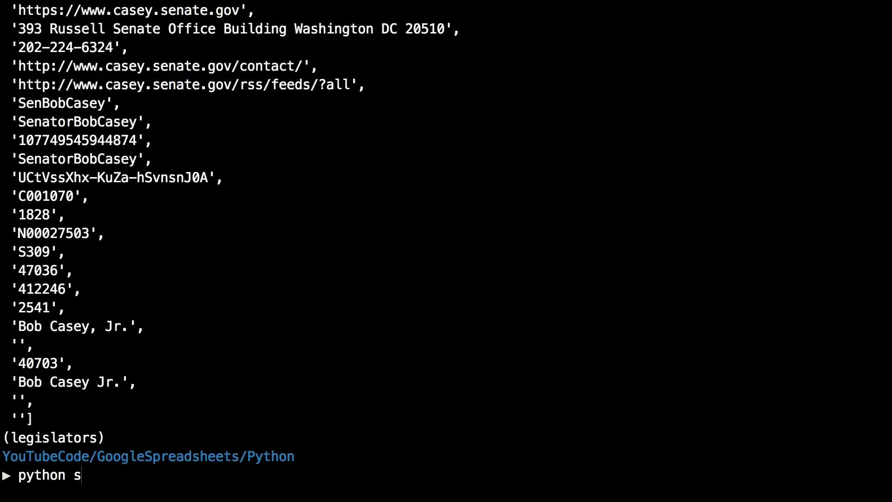
pyautogui.write('preadsheet.py')
pyautogui.press('Return')
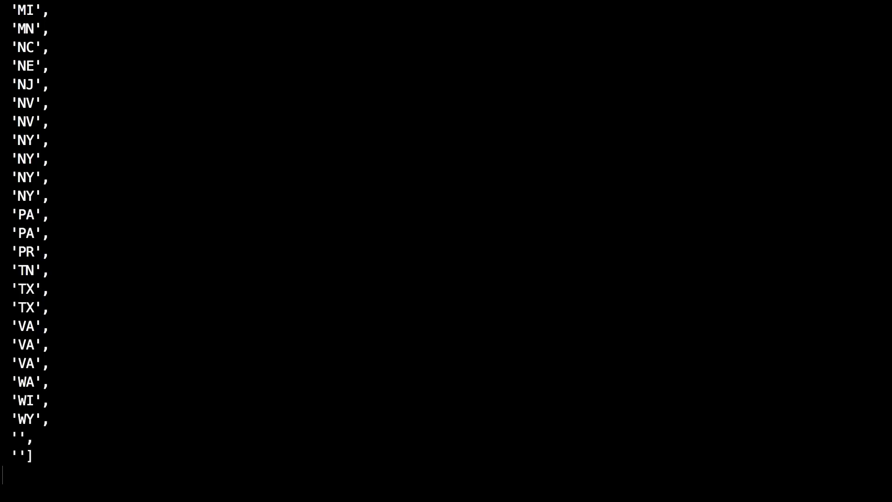
pyautogui.hotkey('ctrl', 'Left')
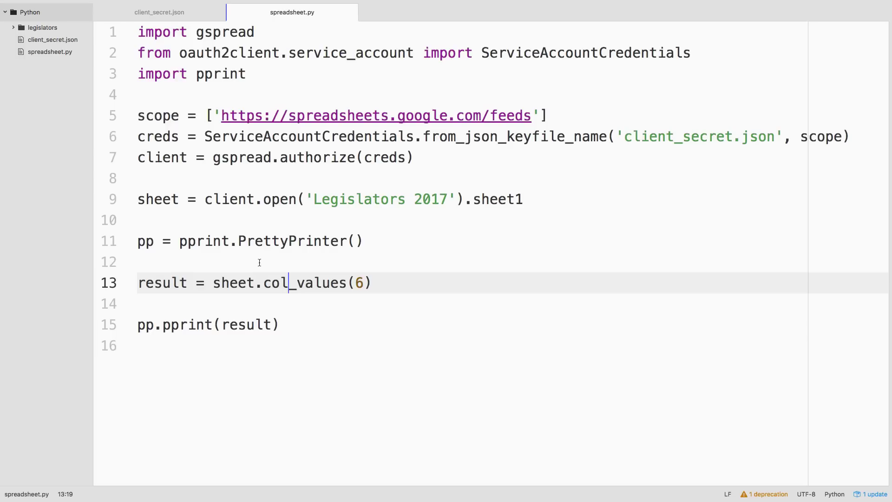
# Change the call to sheet.cell(6,11).value to read a single cell
pyautogui.doubleClick(306, 282)
pyautogui.write('ce')
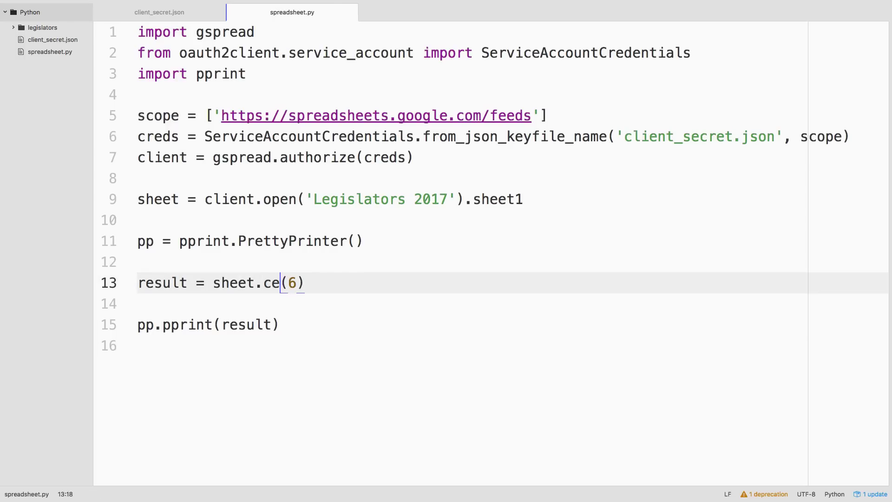
pyautogui.write('ll')
pyautogui.press('Right')
pyautogui.press('Right')
pyautogui.write(',')
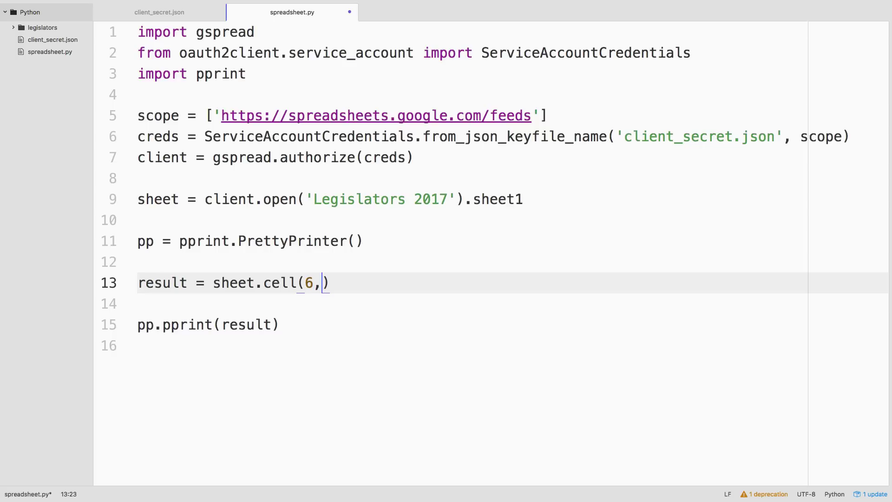
pyautogui.write('11)')
pyautogui.write('.value')
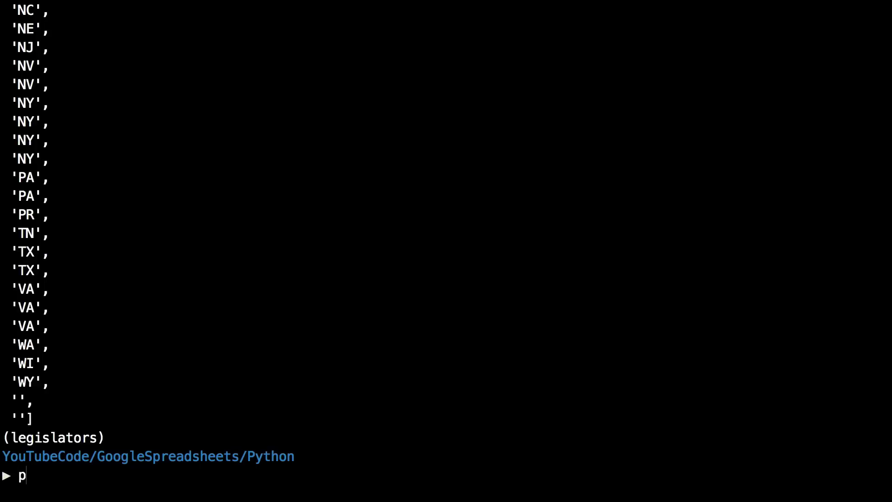
pyautogui.write('ython spr')
pyautogui.press('Tab')
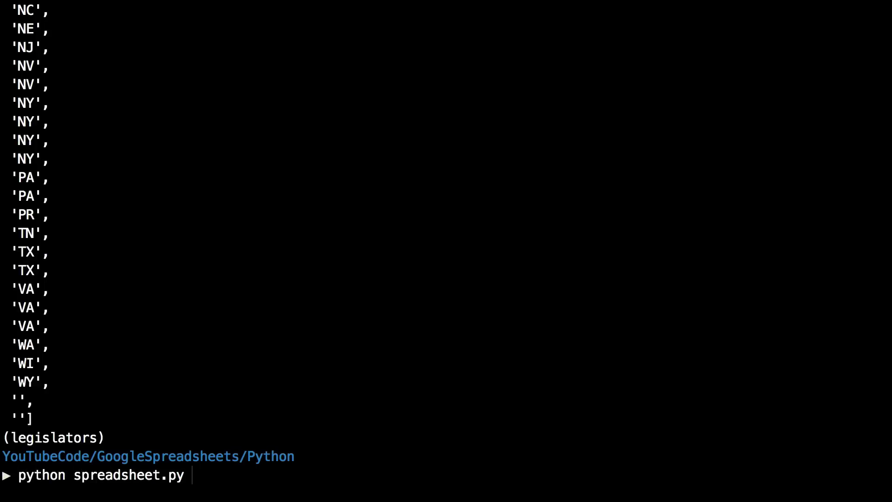
pyautogui.press('Return')
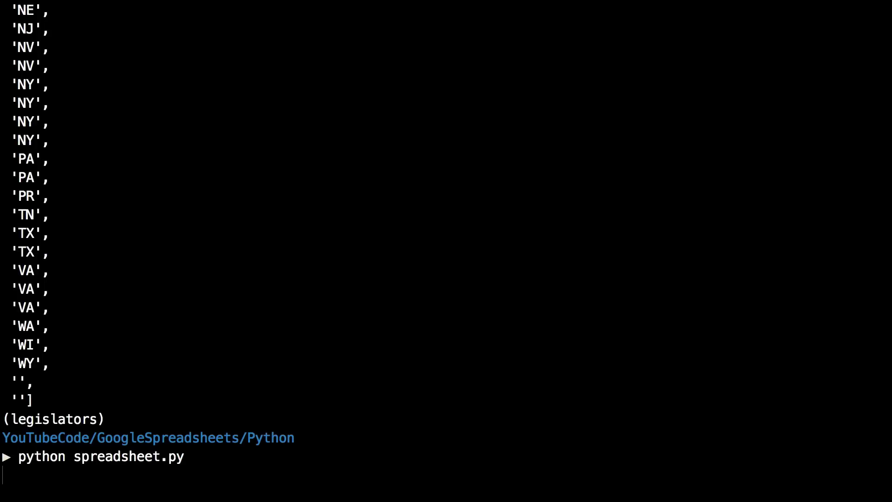
pyautogui.press('Return')
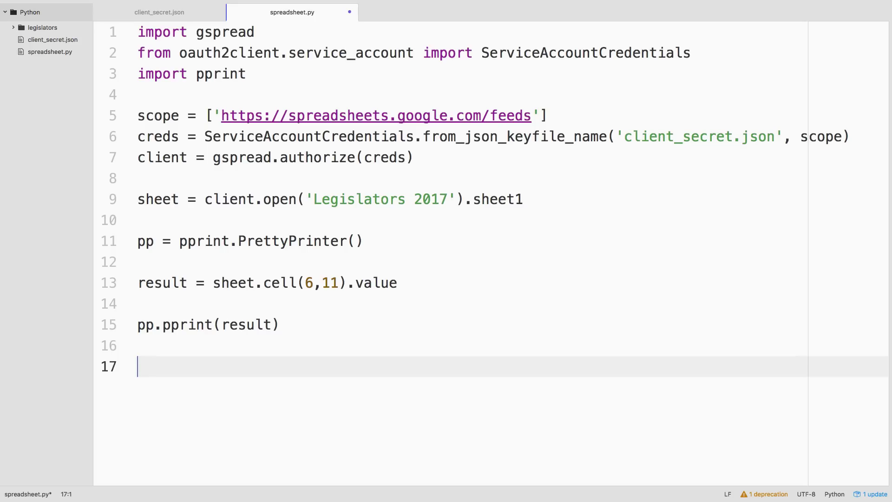
pyautogui.write('sheet.u')
pyautogui.write('pdate_cell(6')
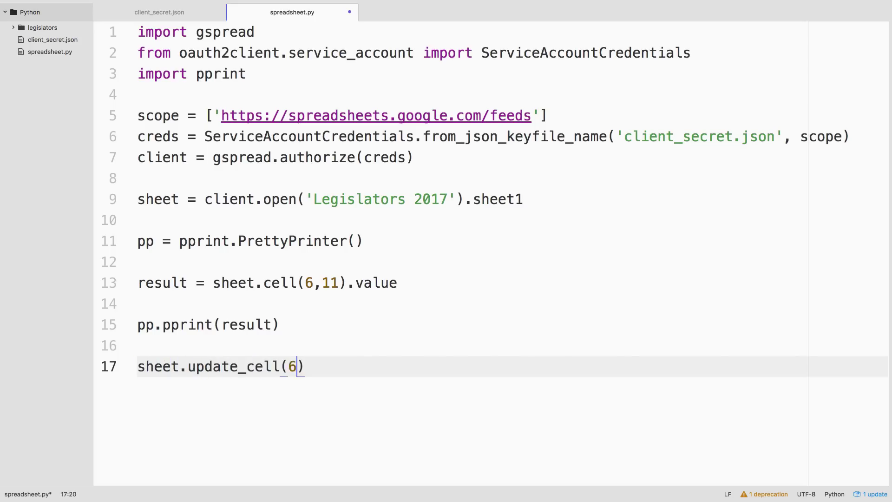
pyautogui.write(", 11, '")
pyautogui.write("555-867-5309')")
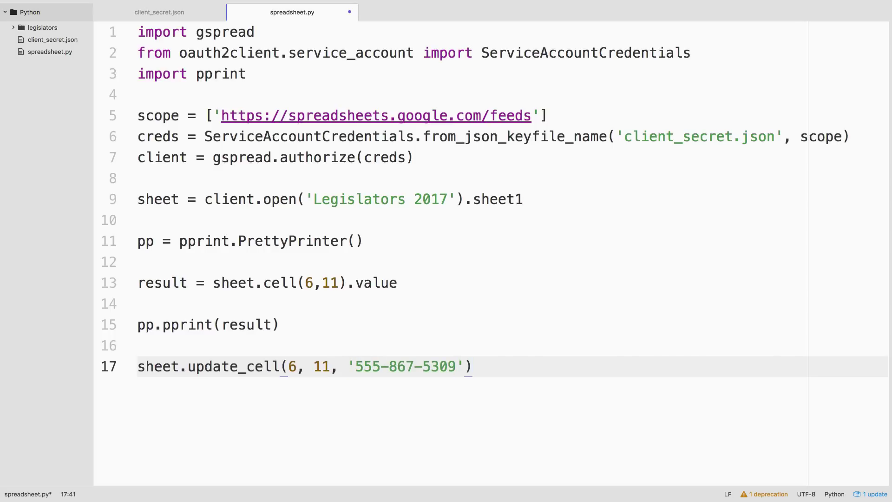
pyautogui.press('Return')
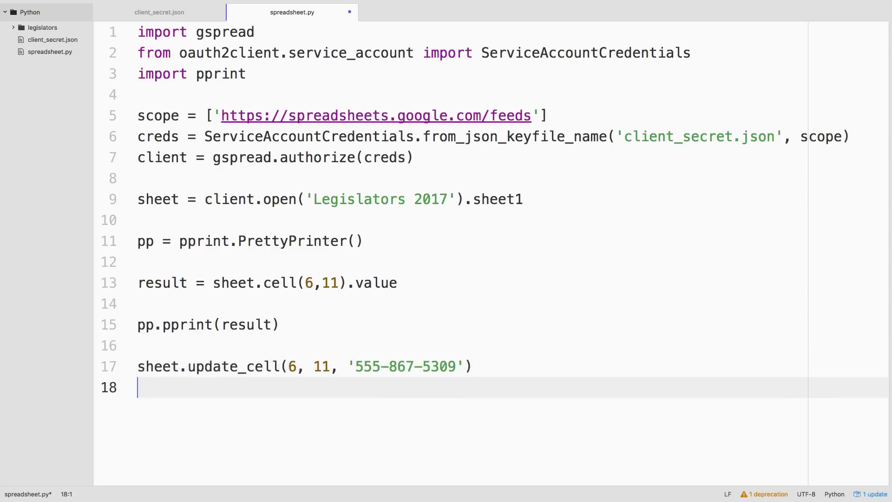
pyautogui.write('result = sheet.cell(6, 11).value')
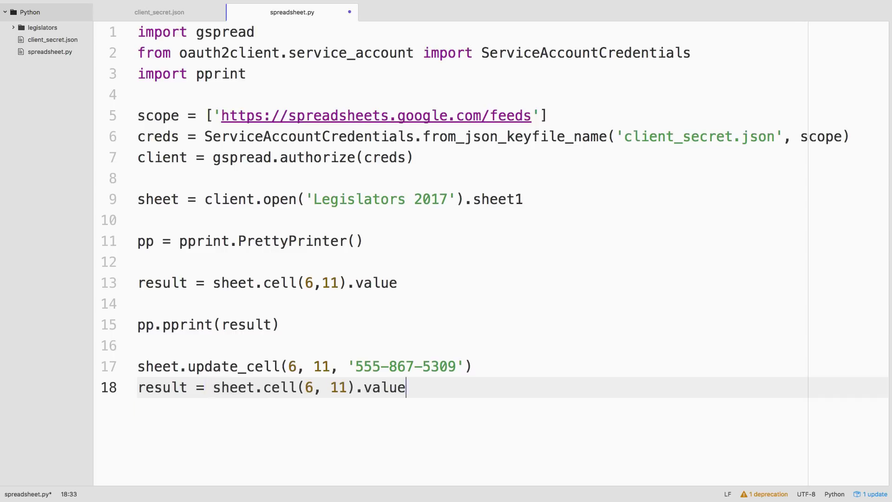
pyautogui.press('Return')
pyautogui.write('p')
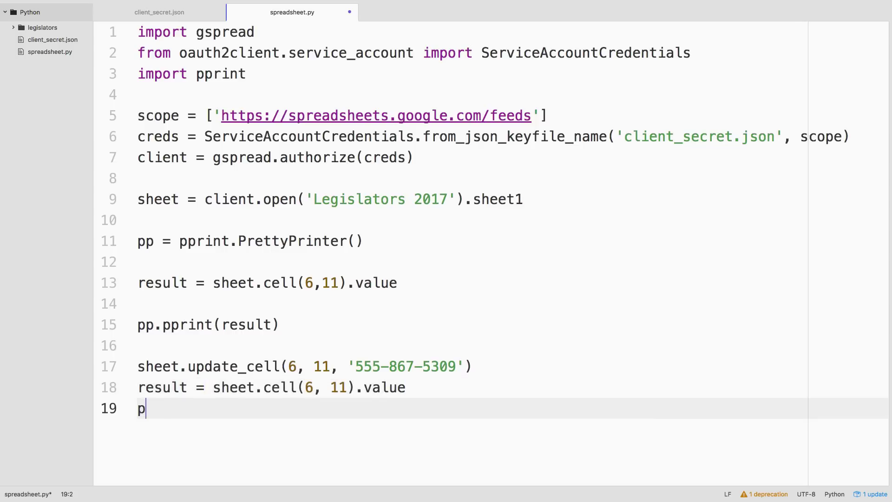
pyautogui.write('p.p')
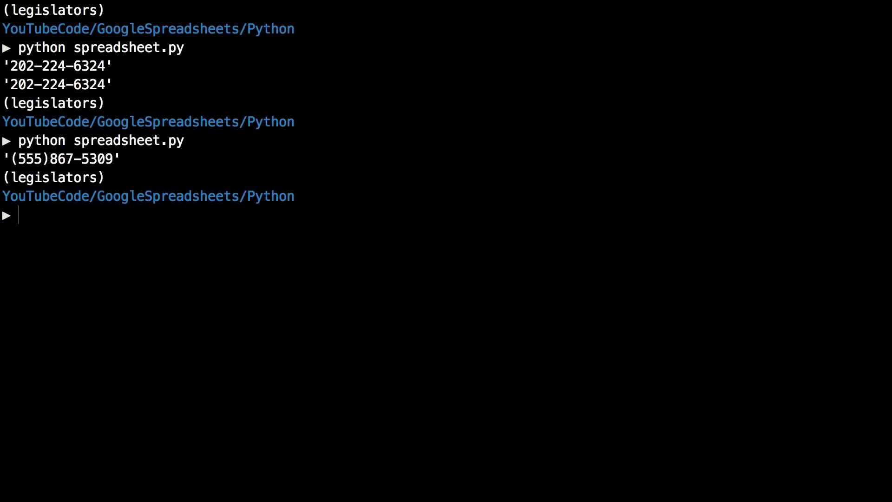
pyautogui.write('clear')
pyautogui.press('Return')
pyautogui.write('python')
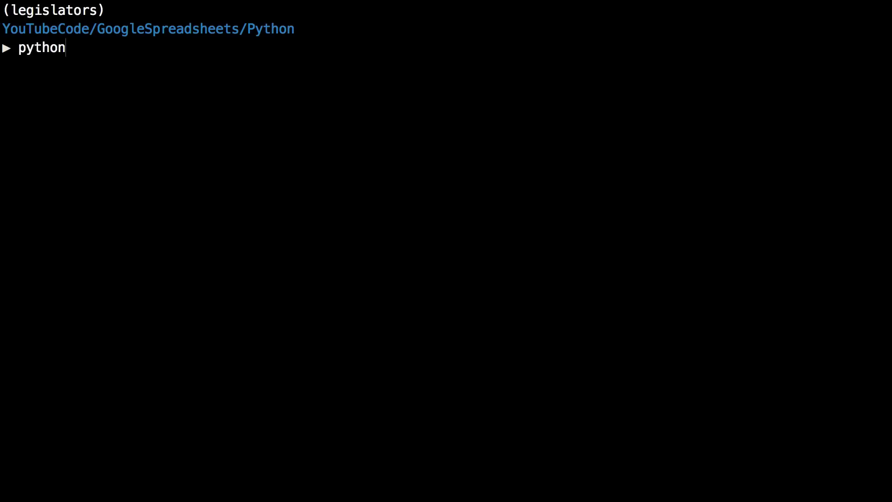
pyautogui.write(' spre')
pyautogui.press('Tab')
pyautogui.press('Return')
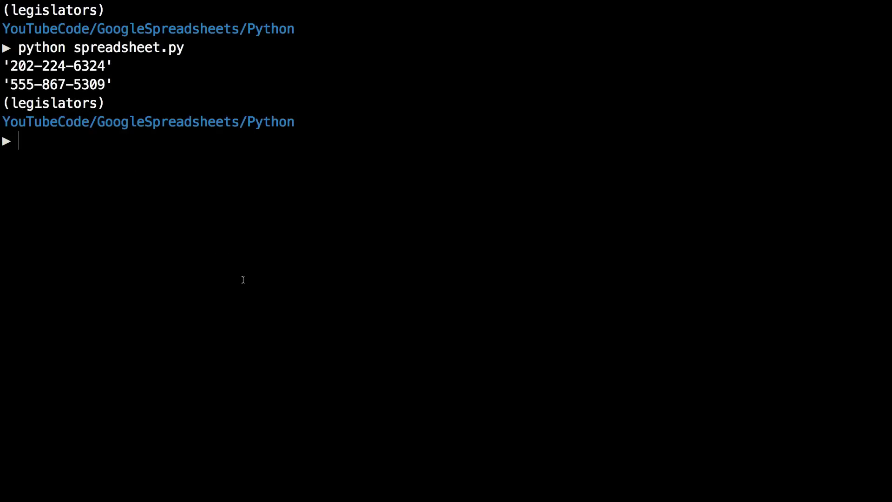
pyautogui.hotkey('ctrl', 'Right')
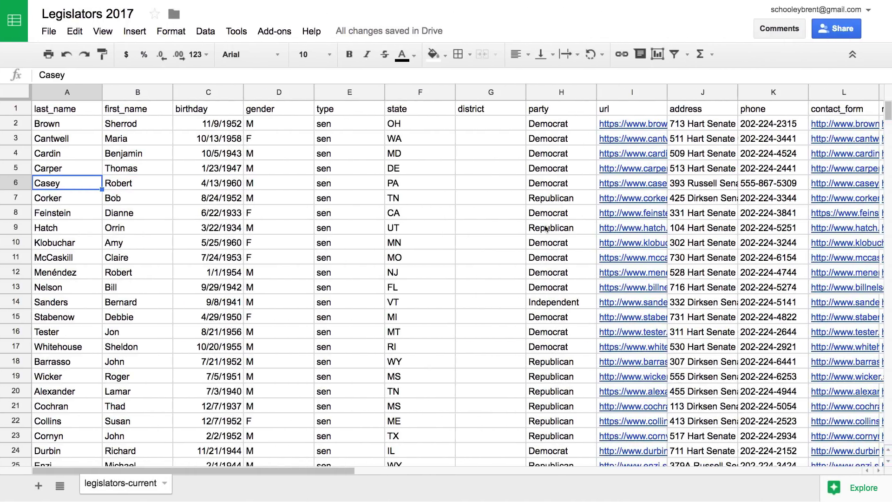
pyautogui.click(756, 188)
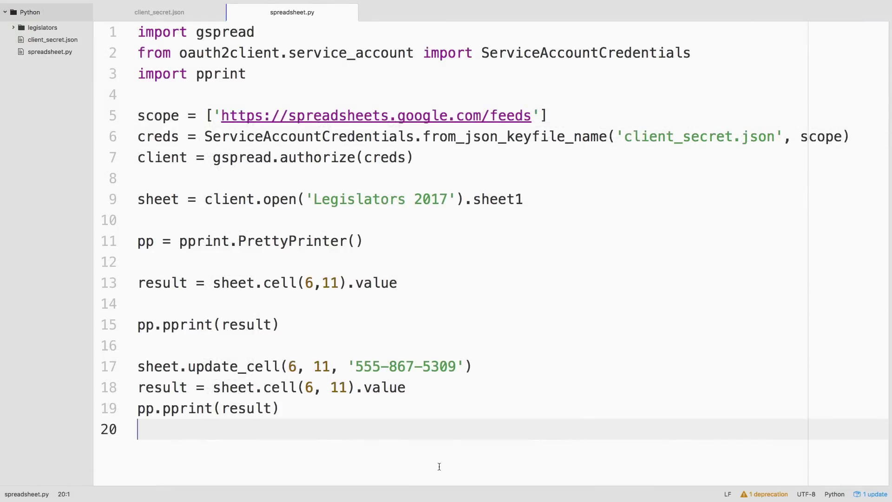
# Replace the old code with a row list, index = 3 and sheet.insert_row(row, index)
pyautogui.hotkey('shift', 'Up')
pyautogui.hotkey('shift', 'Up')
pyautogui.hotkey('shift', 'Up')
pyautogui.hotkey('shift', 'Up')
pyautogui.hotkey('shift', 'Up')
pyautogui.hotkey('shift', 'Up')
pyautogui.hotkey('shift', 'Up')
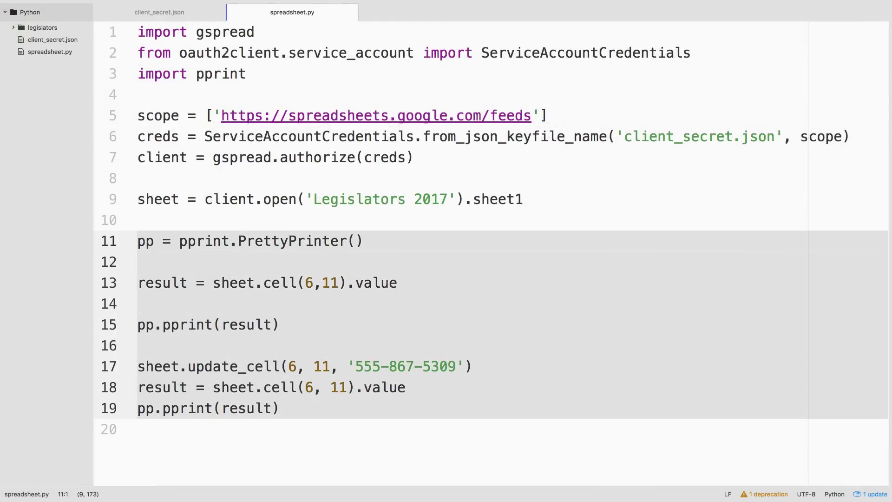
pyautogui.write('r')
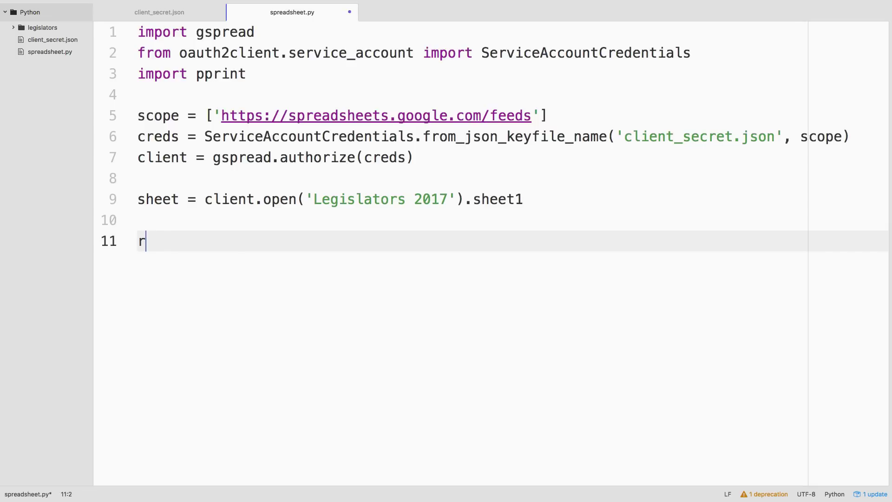
pyautogui.write('ow = ')
pyautogui.write('["')
pyautogui.write('I\'m", ')
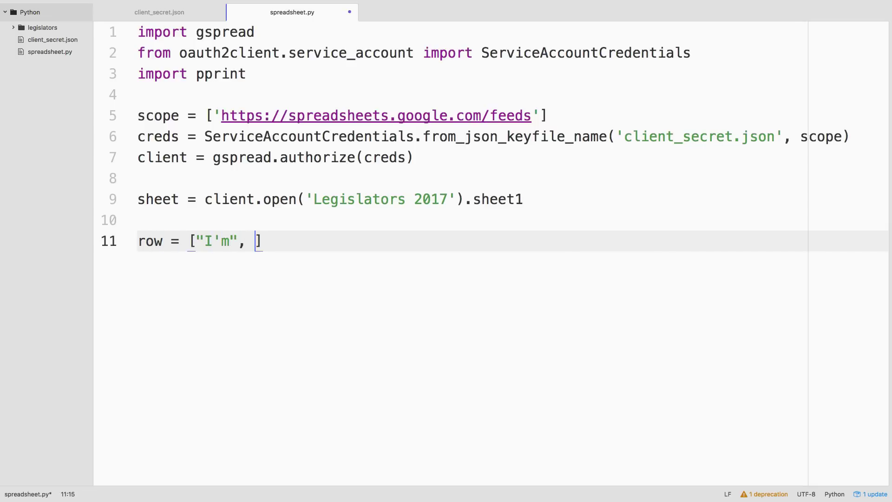
pyautogui.write('"updatein')
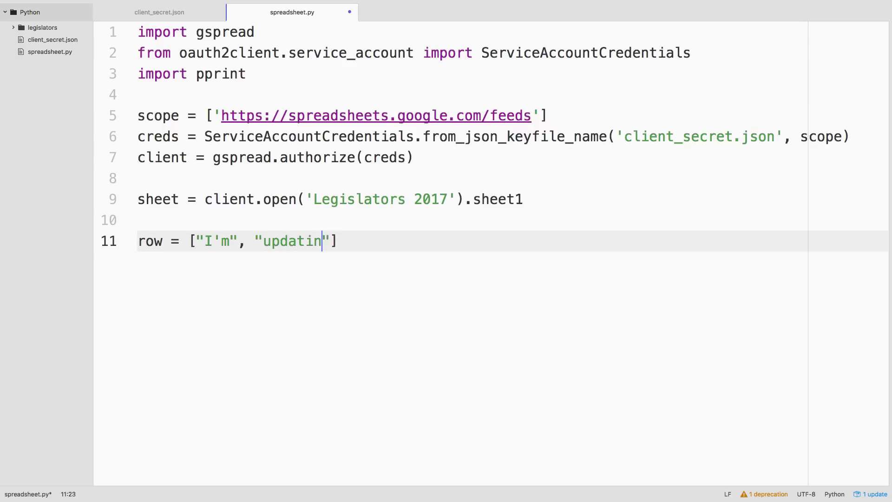
pyautogui.write('g')
pyautogui.write('",')
pyautogui.write('on')
pyautogui.write('!')
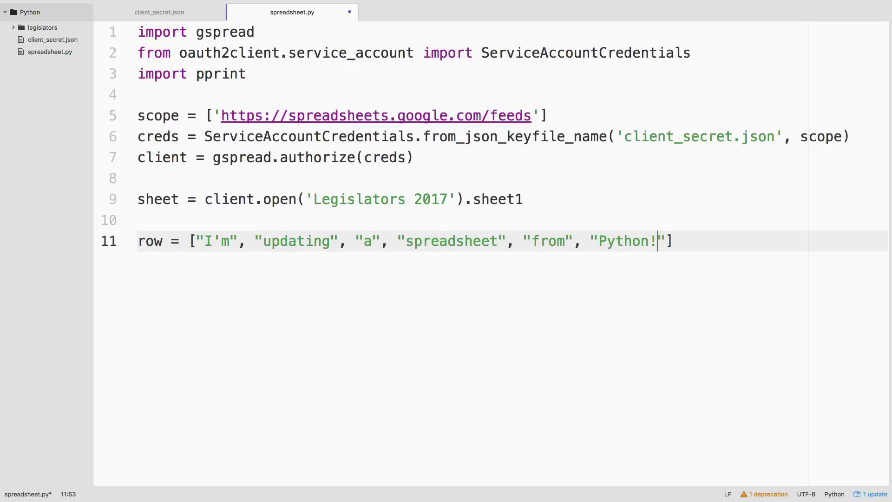
pyautogui.press('Right')
pyautogui.press('Right')
pyautogui.press('Return')
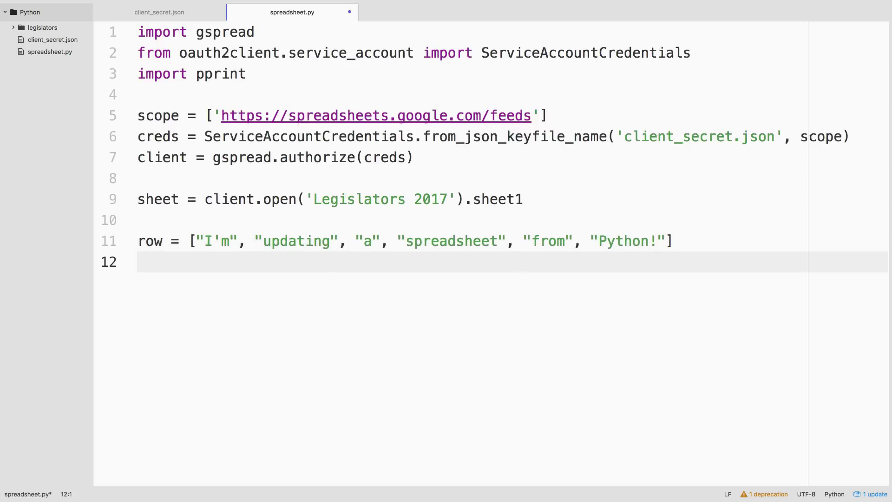
pyautogui.write('index =')
pyautogui.write(' 3')
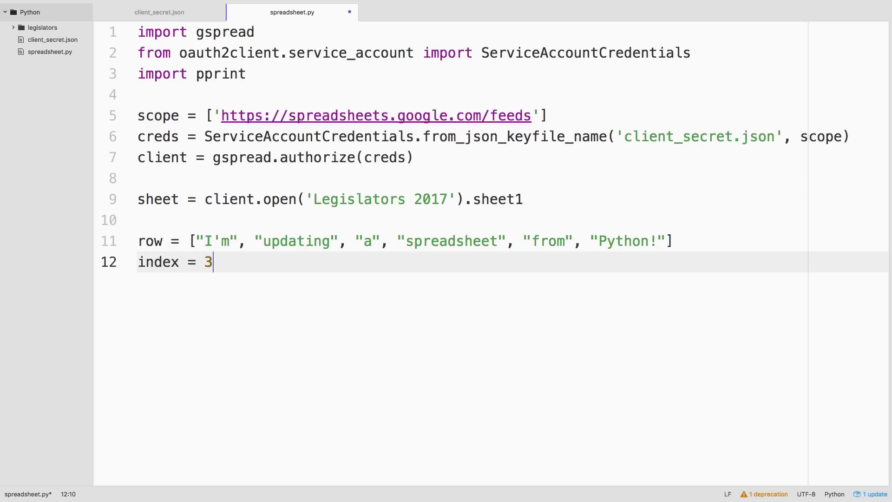
pyautogui.press('Return')
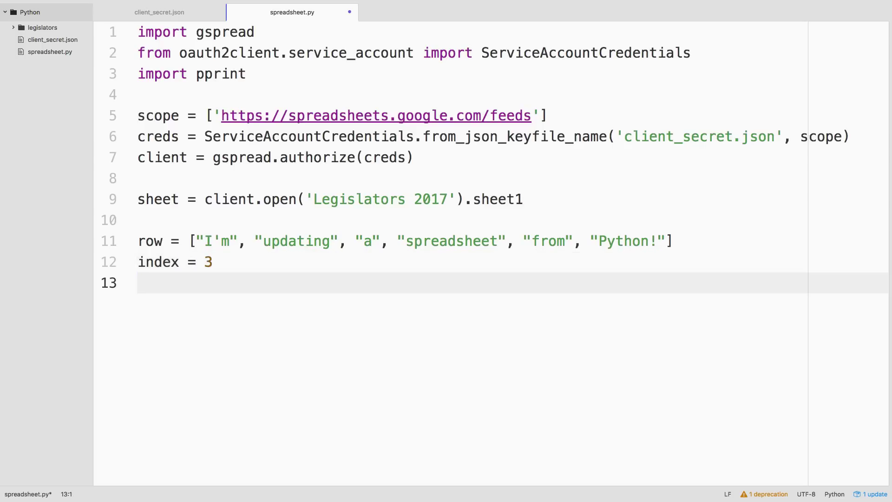
pyautogui.write('sheet.')
pyautogui.write('inser')
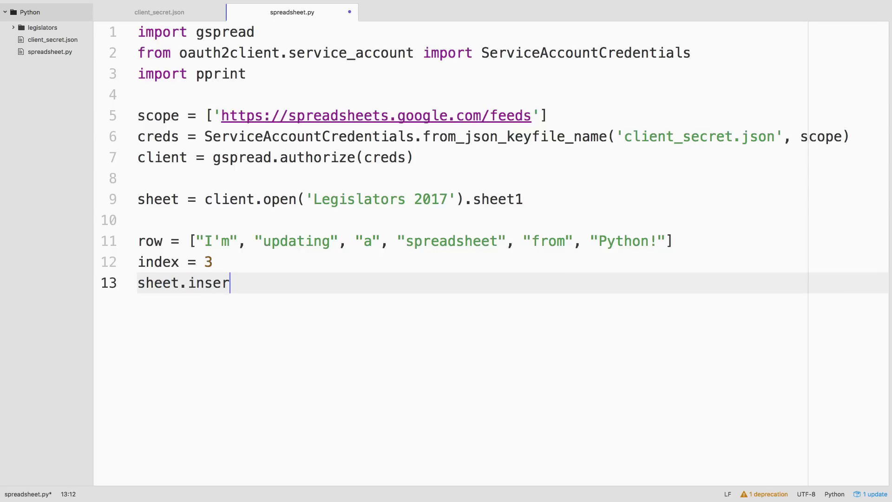
pyautogui.write('t_row')
pyautogui.write('(row, in')
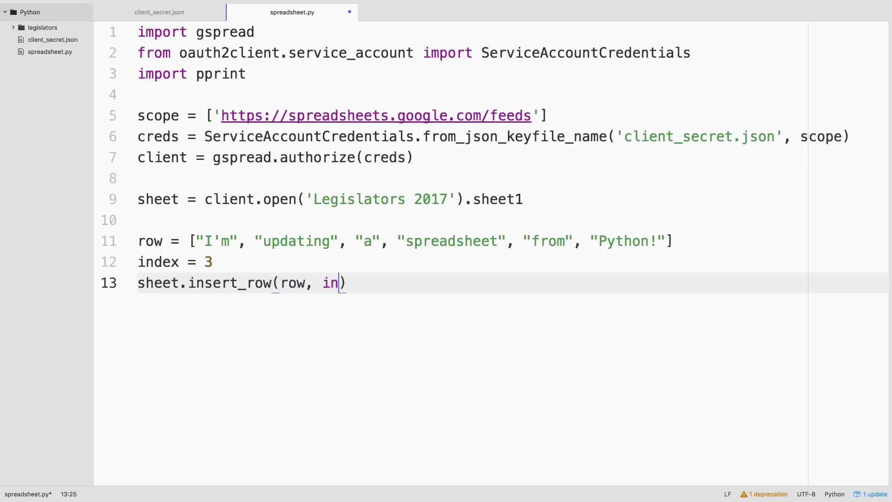
pyautogui.write('dex')
# Rerun python spreadsheet.py and select the newly inserted row 3 in Legislators 2017
pyautogui.hotkey('ctrl', 'Right')
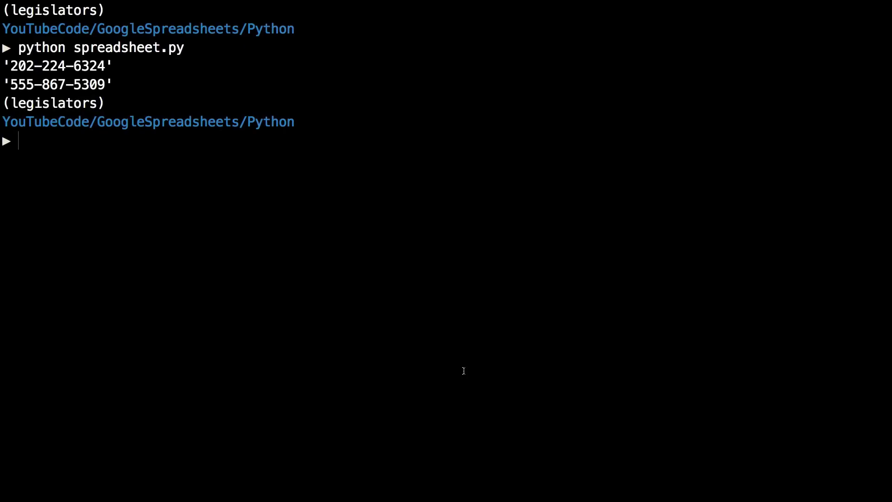
pyautogui.press('Up')
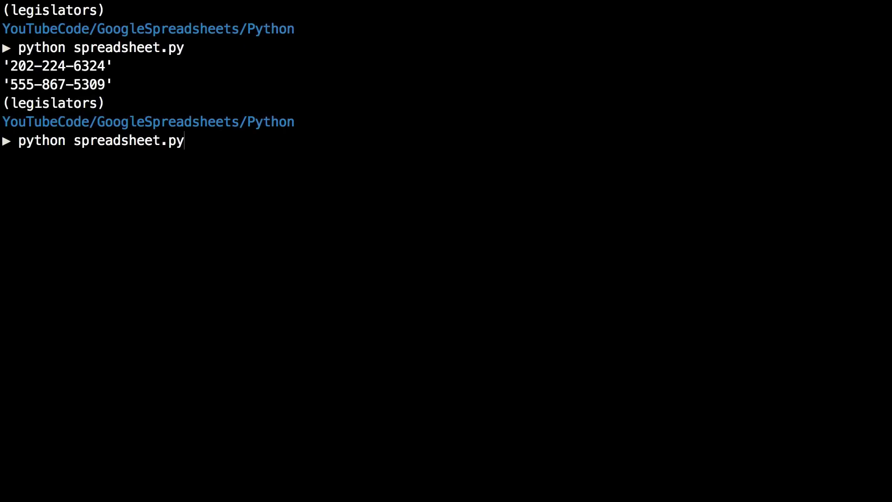
pyautogui.press('Return')
pyautogui.hotkey('ctrl', 'Right')
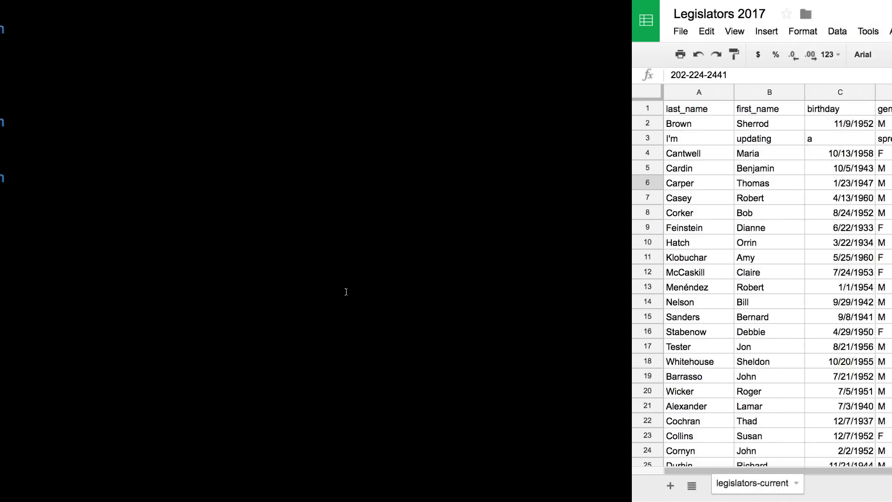
pyautogui.click(26, 138)
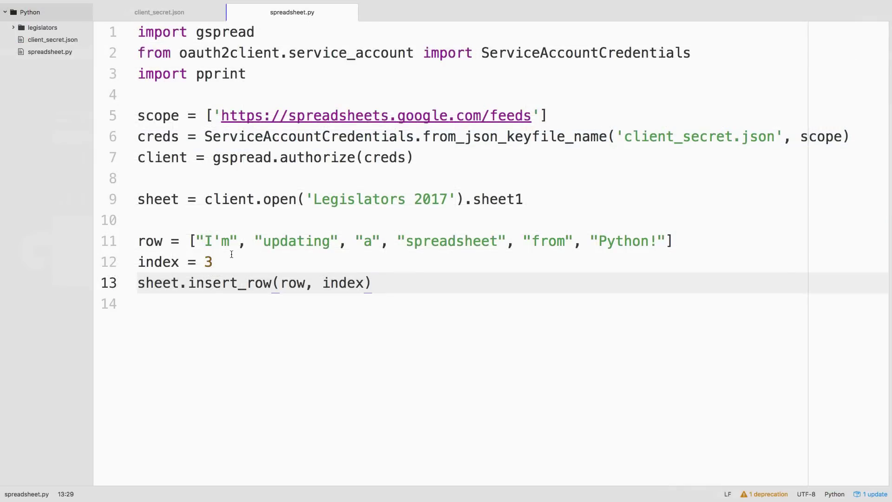
# Remove the row and index lines, change the call to sheet.delete_row(3), and save
pyautogui.click(225, 257)
pyautogui.moveTo(225, 256); pyautogui.dragTo(116, 244)
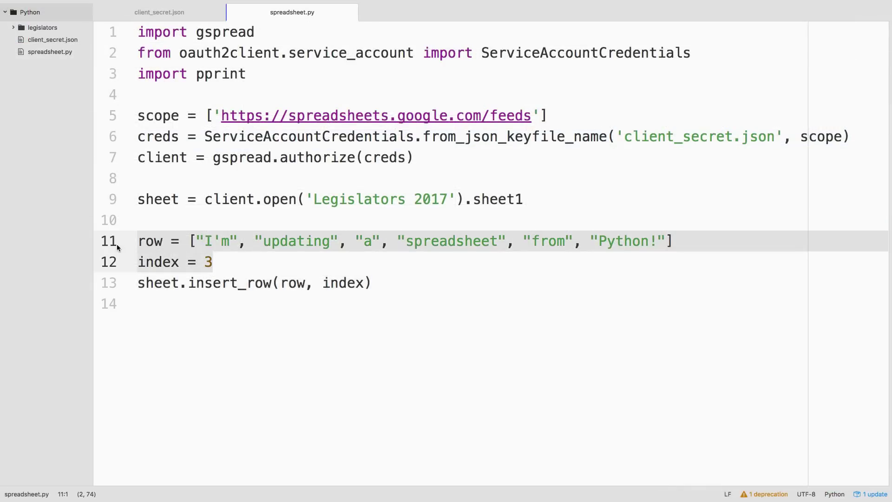
pyautogui.press('BackSpace')
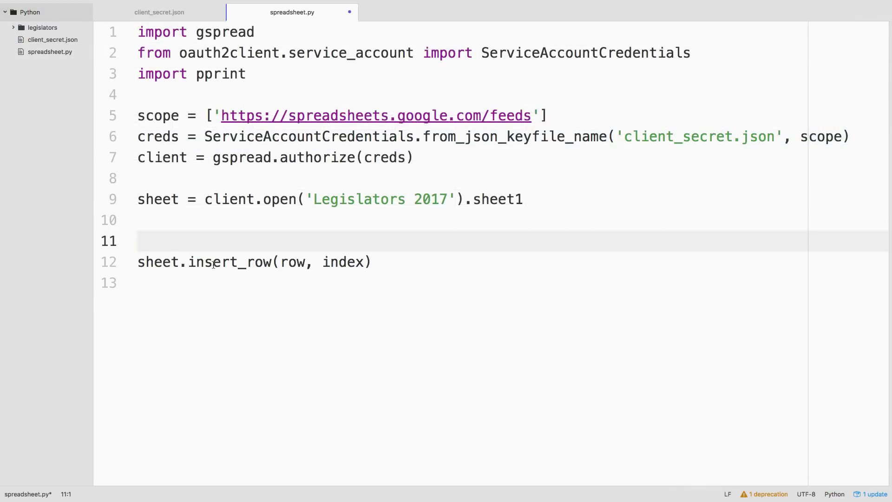
pyautogui.doubleClick(230, 262)
pyautogui.write('delet')
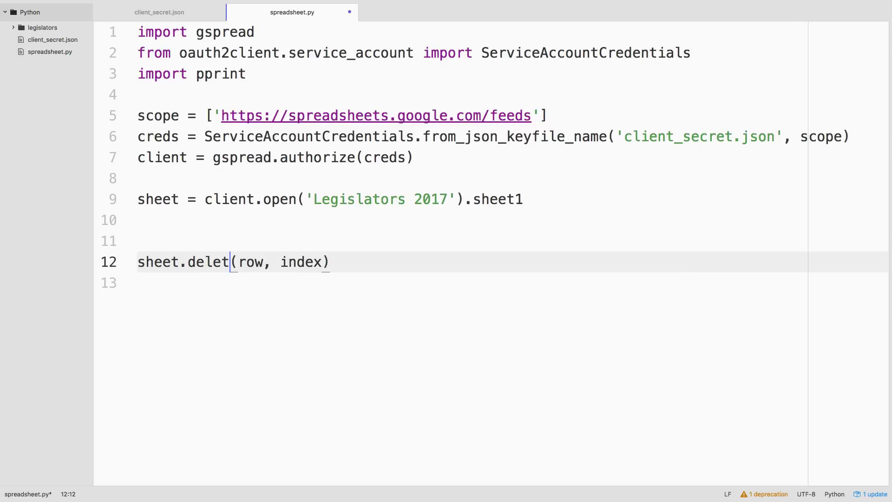
pyautogui.write('e_row')
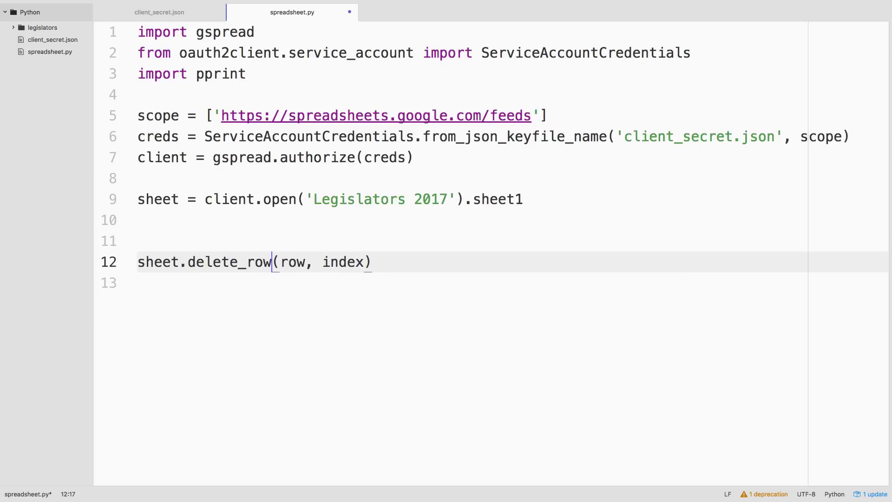
pyautogui.press('Right')
pyautogui.hotkey('alt', 'shift', 'Right')
pyautogui.hotkey('alt', 'shift', 'Right')
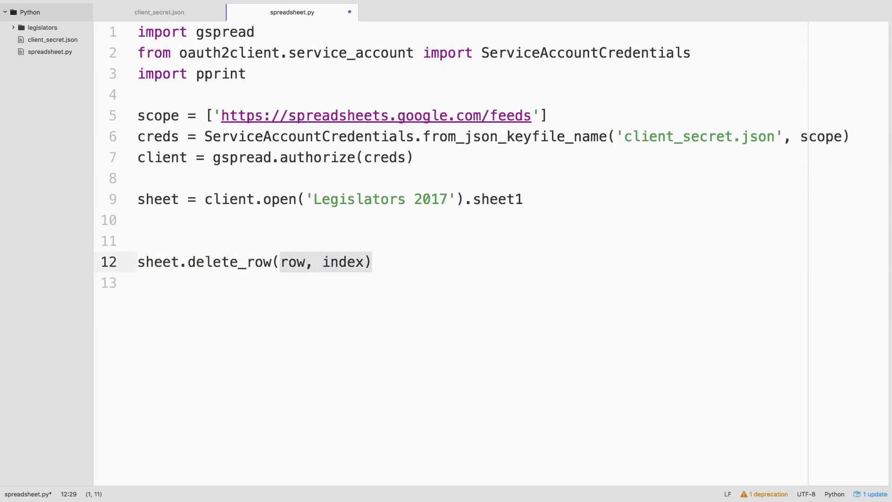
pyautogui.write('3')
pyautogui.press('super+s')
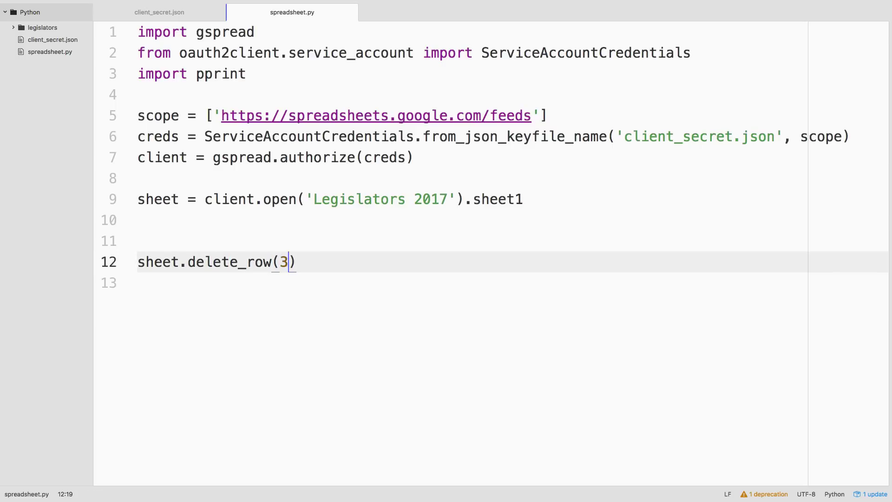
pyautogui.press('super+Tab')
# Rerun python spreadsheet.py to delete row 3, then check Google Sheets
pyautogui.press('Up')
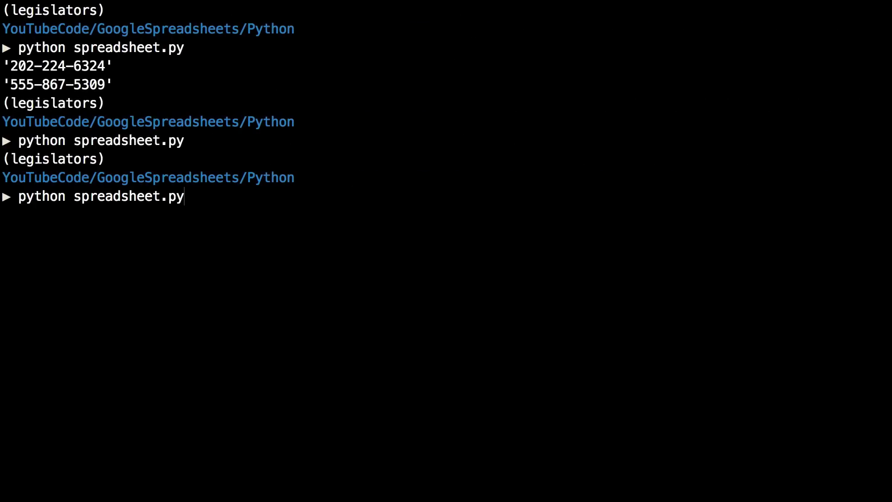
pyautogui.press('Return')
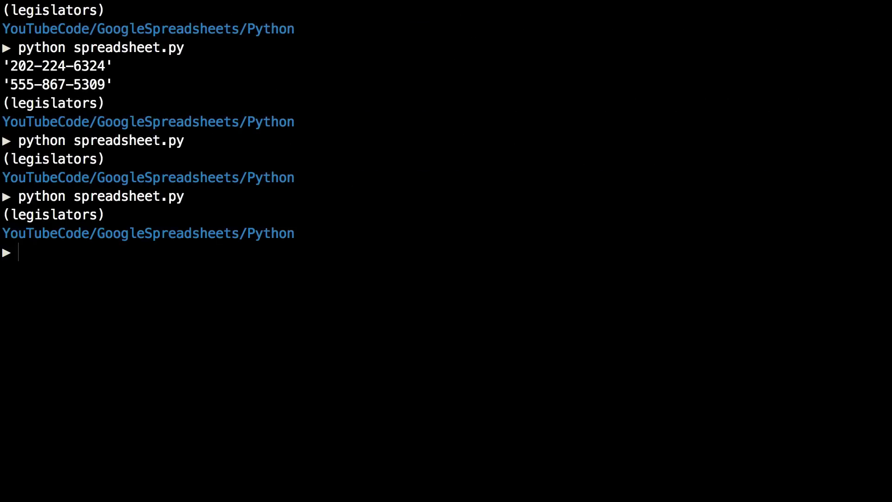
pyautogui.press('super+Tab')
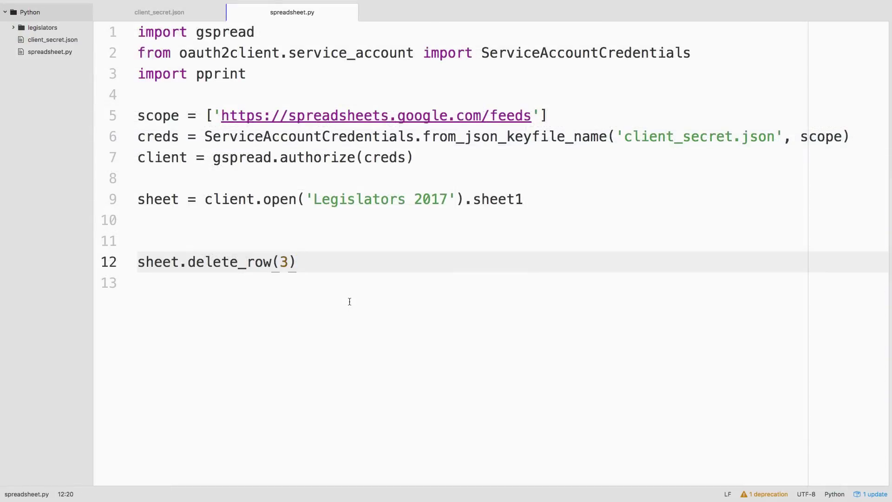
# Type print(sheet.row_count) in place of the delete_row(3) call
pyautogui.write('prin')
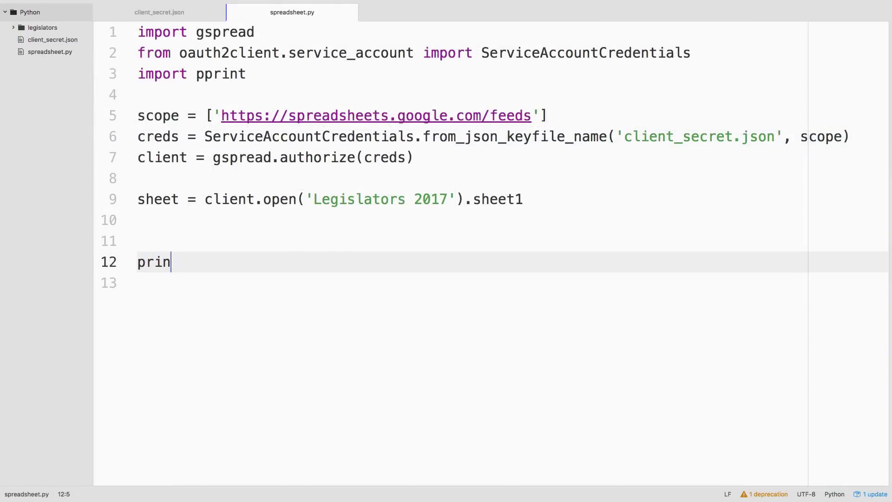
pyautogui.write('t(she')
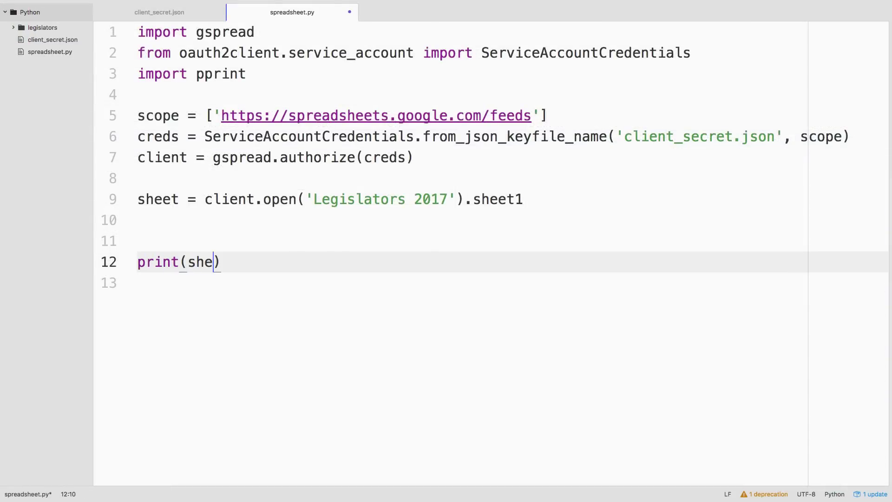
pyautogui.write('et.')
pyautogui.write('row_co')
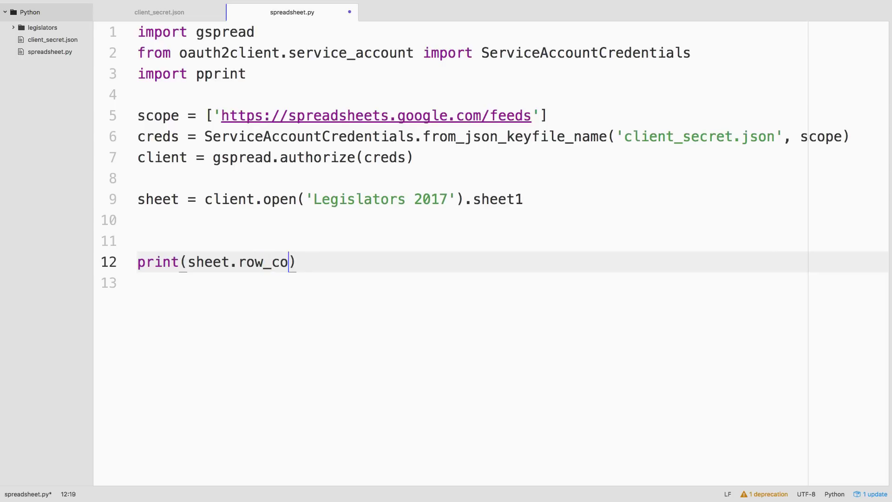
pyautogui.write('unt')
# Save and run python spreadsheet.py, printing the row count 544
pyautogui.hotkey('ctrl', 's')
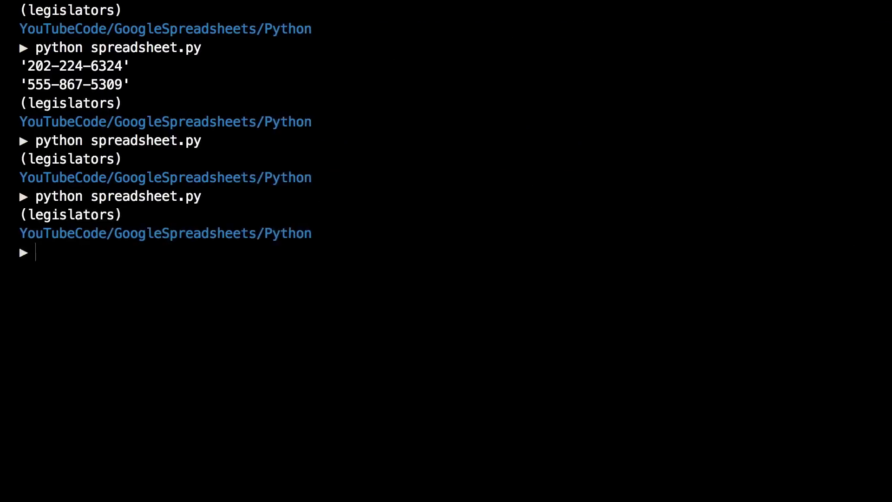
pyautogui.write('python')
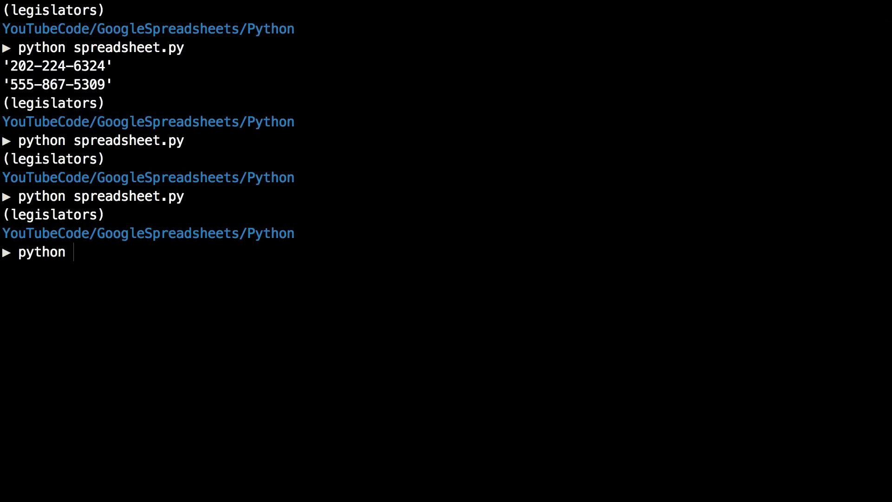
pyautogui.write(' spr')
pyautogui.press('Tab')
pyautogui.press('Return')
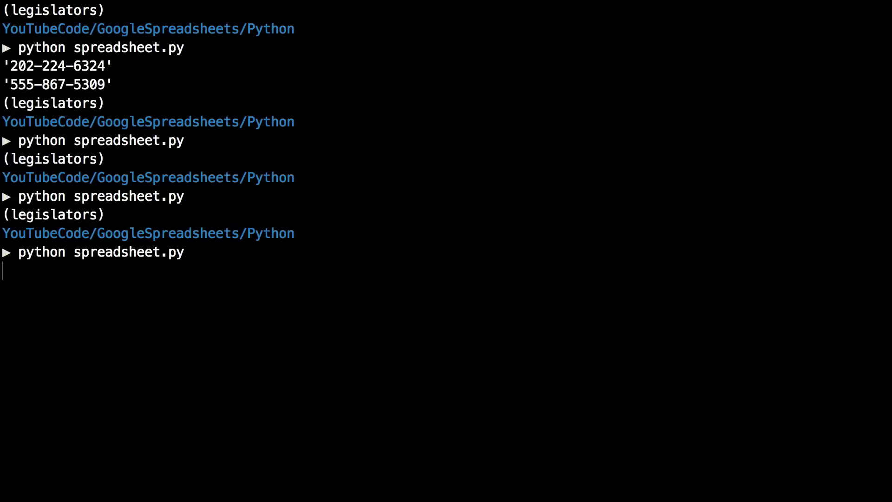